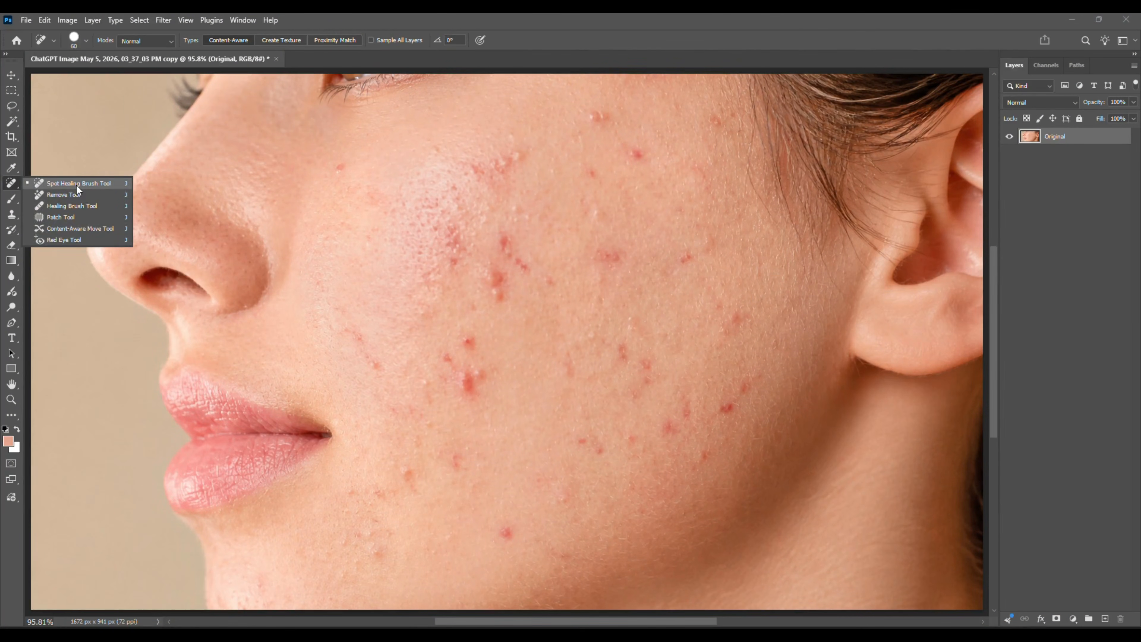
Remove the red blemishes on the middle of the cheek and beside the mouth with the Content-Aware Spot Healing Brush
left_click(77, 186)
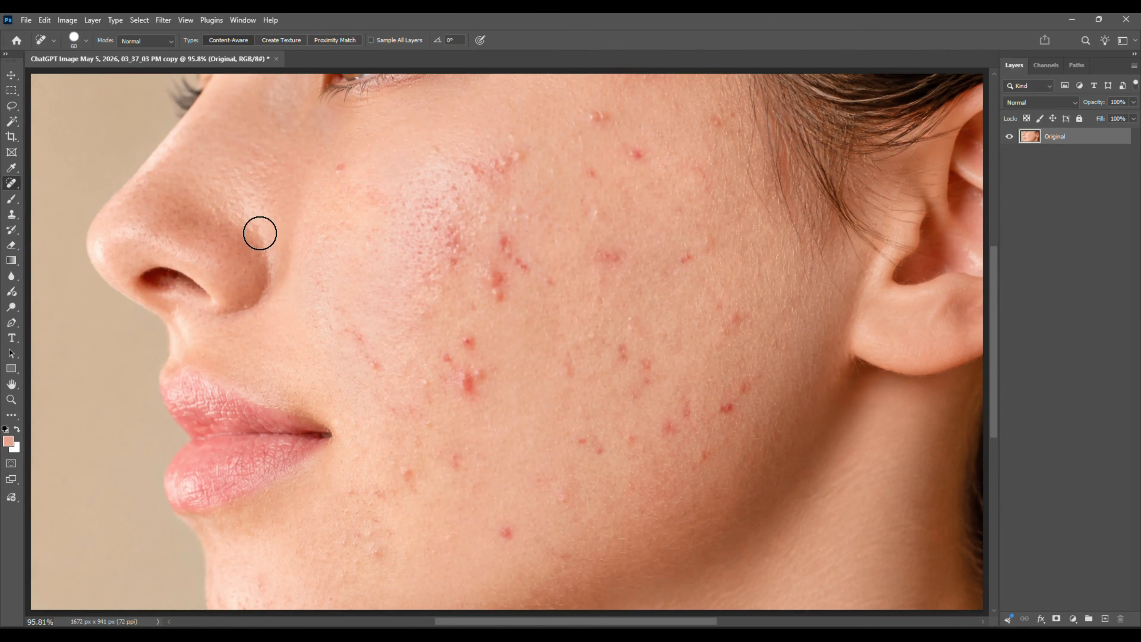
left_click(462, 382)
left_click(479, 377)
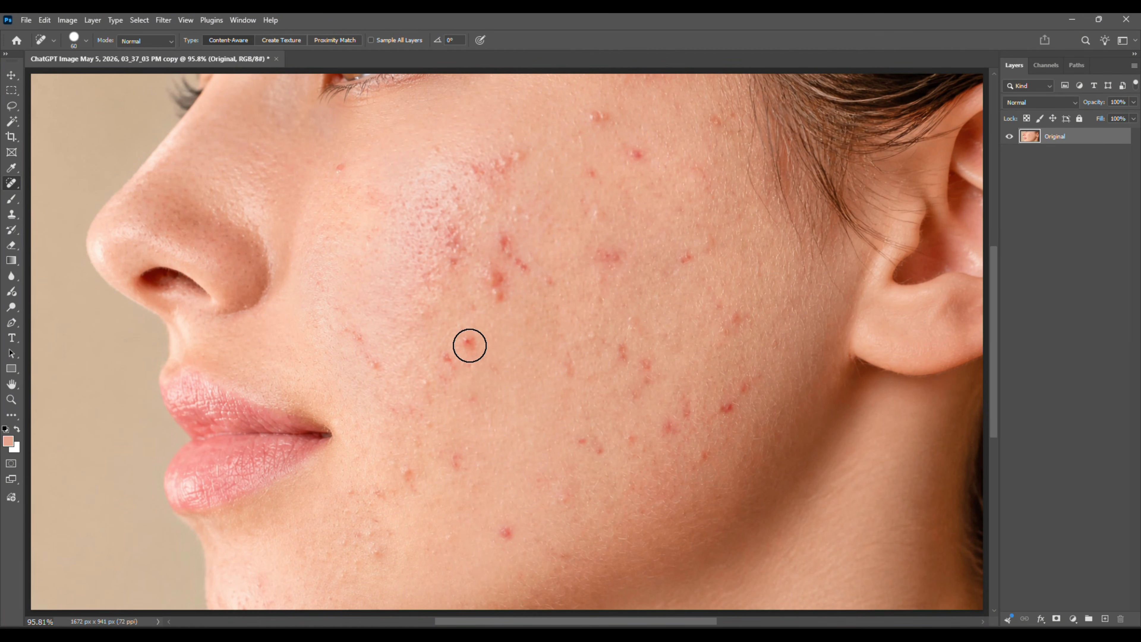
left_click(468, 343)
left_click(445, 359)
left_click(448, 372)
left_click(380, 365)
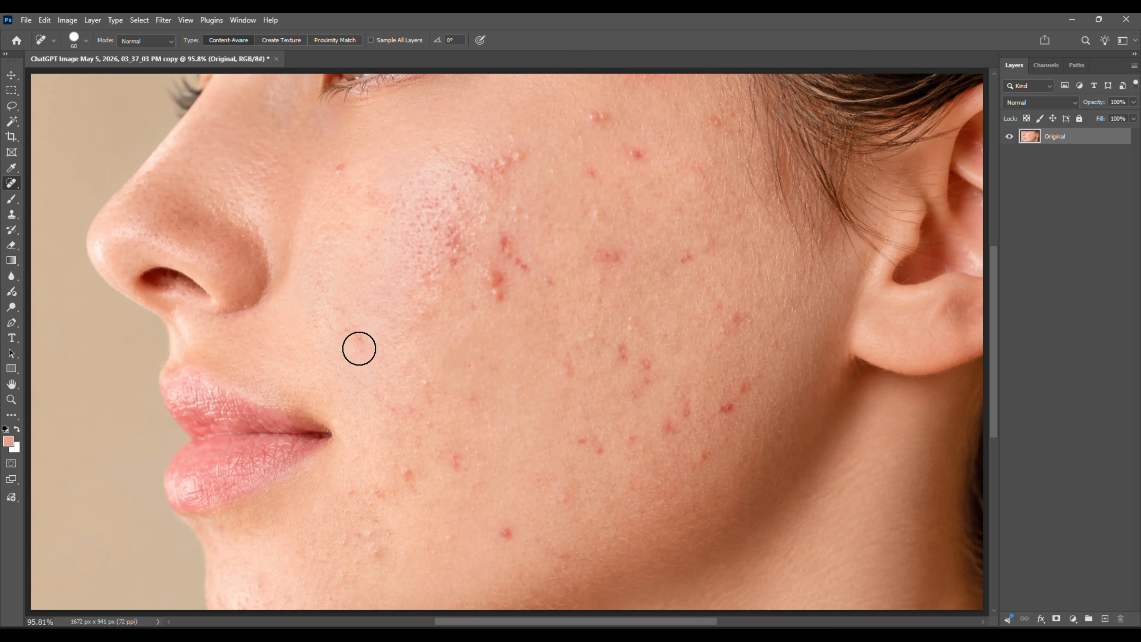
left_click(357, 343)
Heal the spots on the lower cheek, below the corner of the mouth and on the chin
left_click(499, 536)
left_click(458, 460)
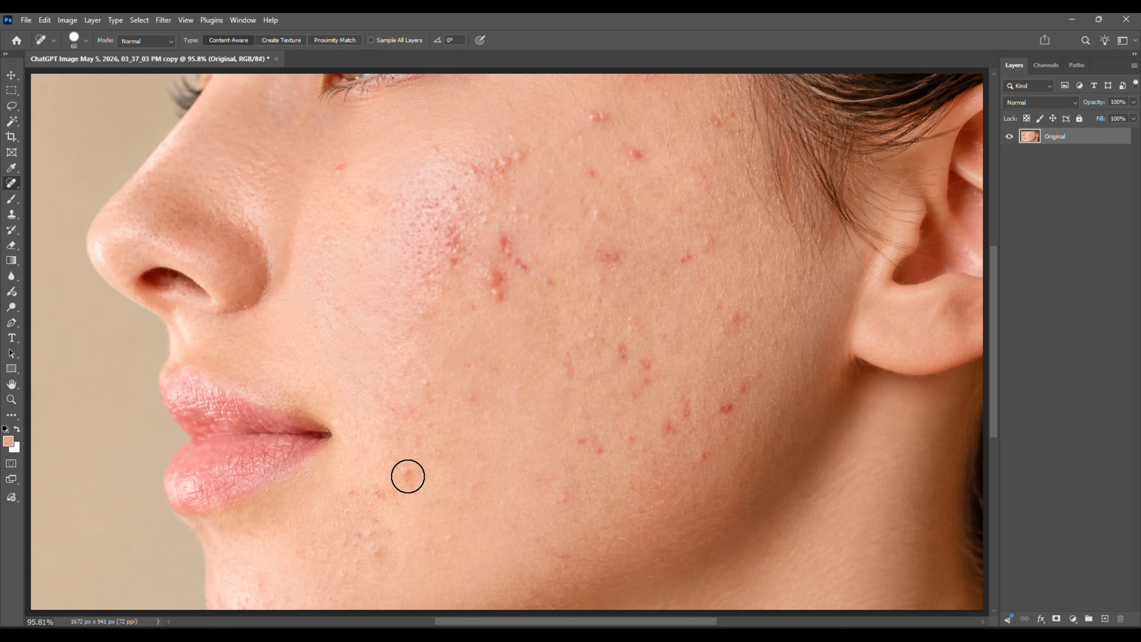
left_click(407, 476)
left_click(412, 494)
left_click(383, 493)
left_click(356, 496)
left_click(382, 560)
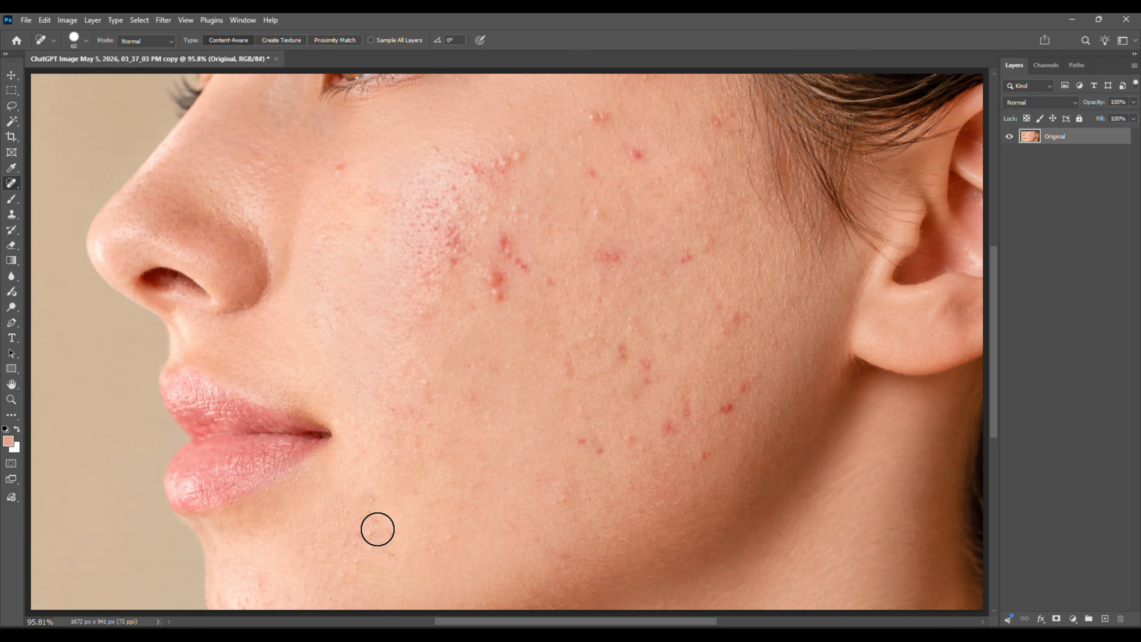
left_click(377, 528)
left_click(359, 542)
left_click(388, 558)
left_click(264, 579)
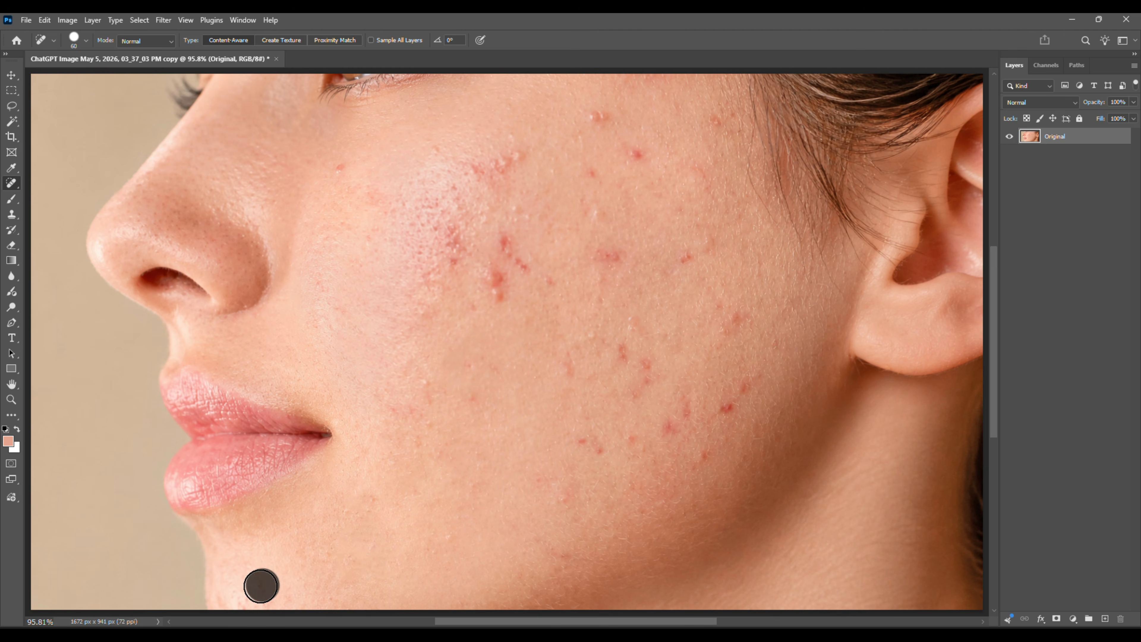
Heal the cluster of red pimples at the centre of the cheek, beside the reddened cheekbone
left_click(562, 250)
left_click(495, 277)
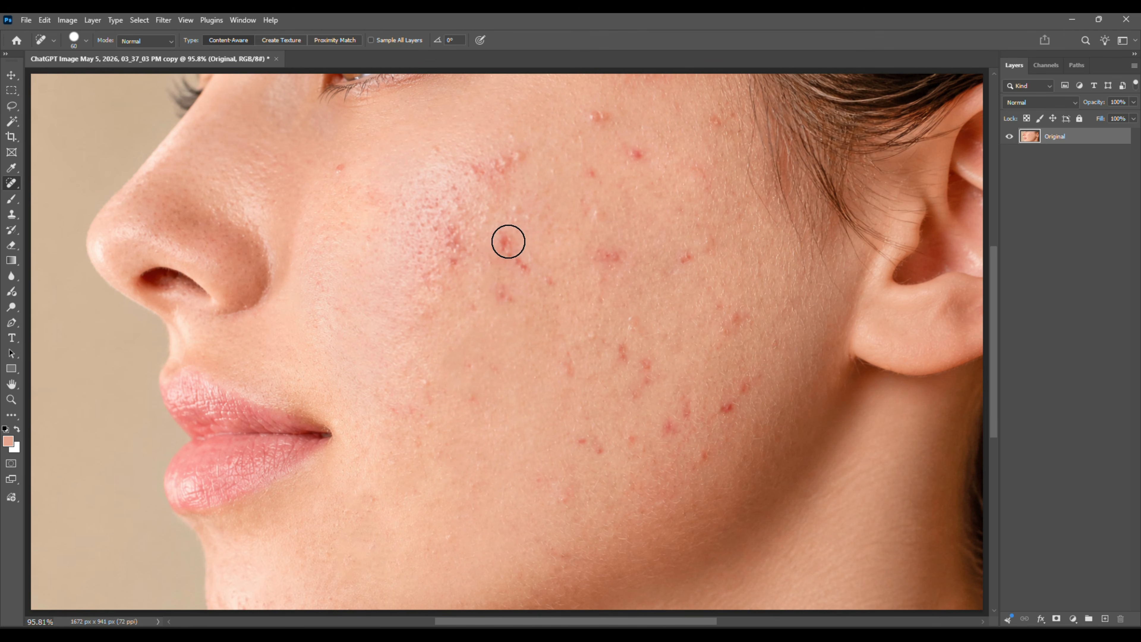
left_click(507, 242)
left_click(522, 272)
left_click(545, 278)
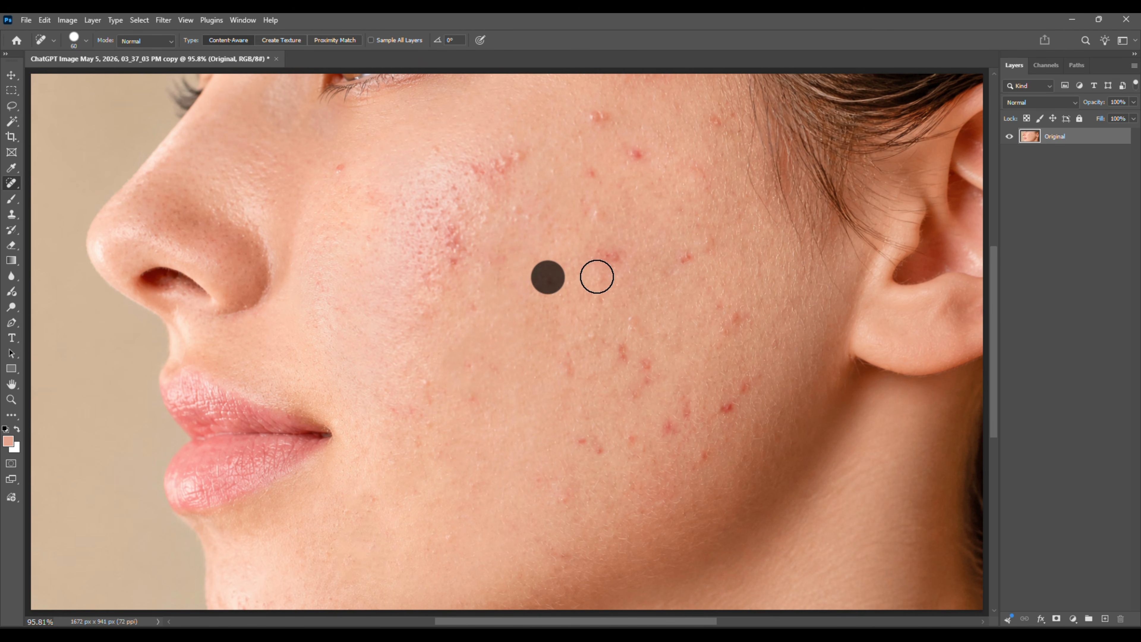
Heal the pimples running up the upper cheek towards the temple and hairline
left_click(612, 257)
left_click(593, 256)
left_click(601, 220)
left_click(592, 174)
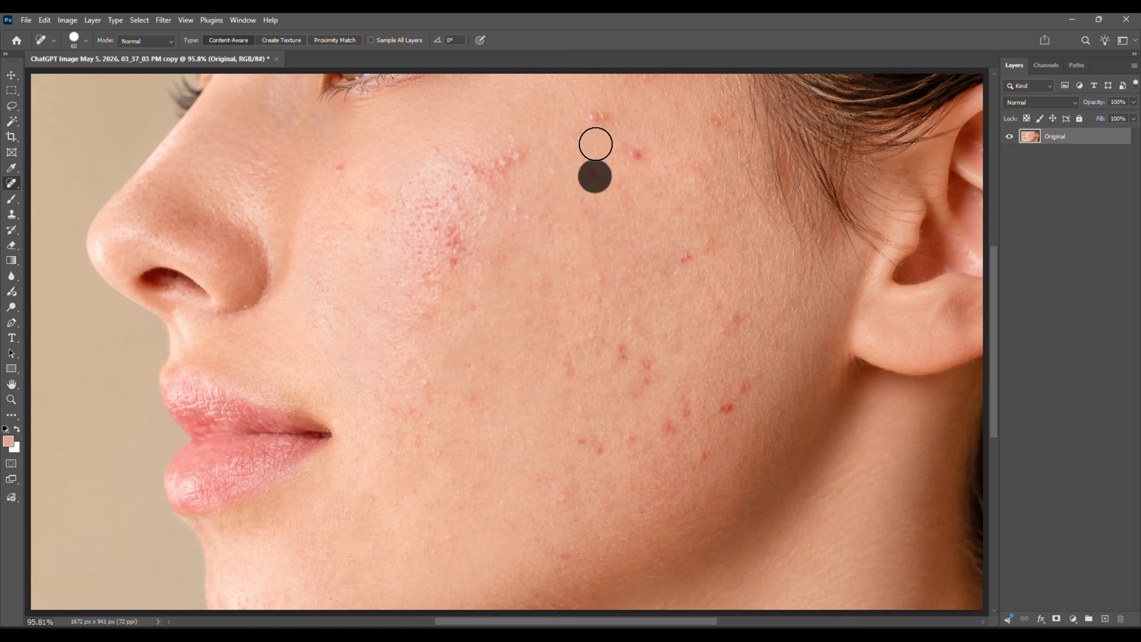
left_click(598, 117)
left_click(640, 162)
left_click(716, 118)
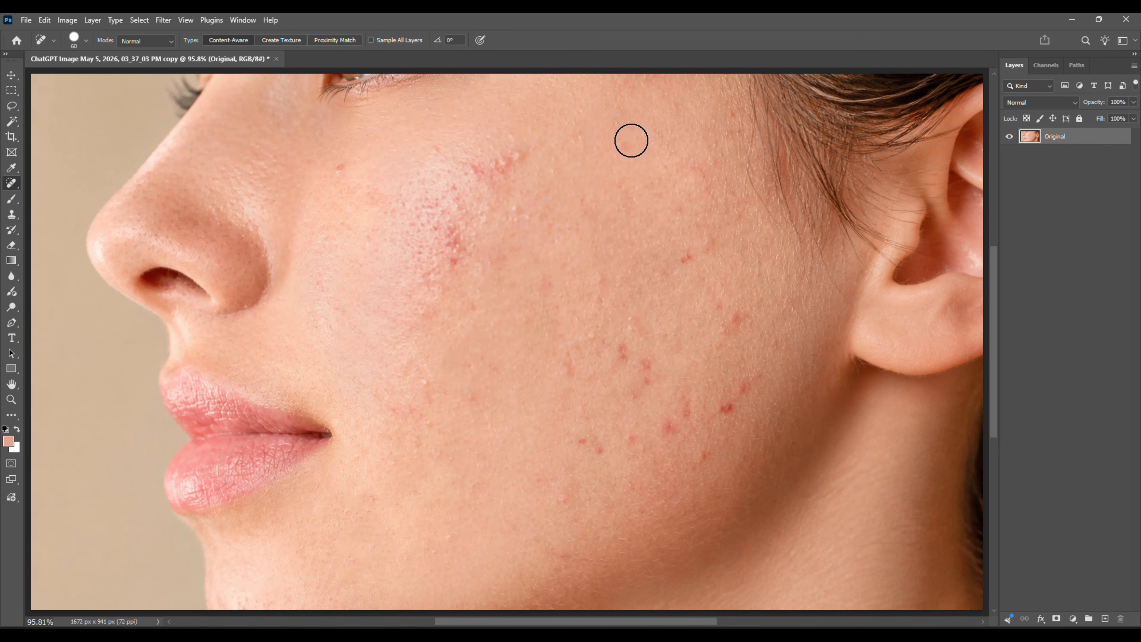
Heal the red spots on the outer cheek between the earlobe and the jawline
left_click(688, 259)
left_click(717, 304)
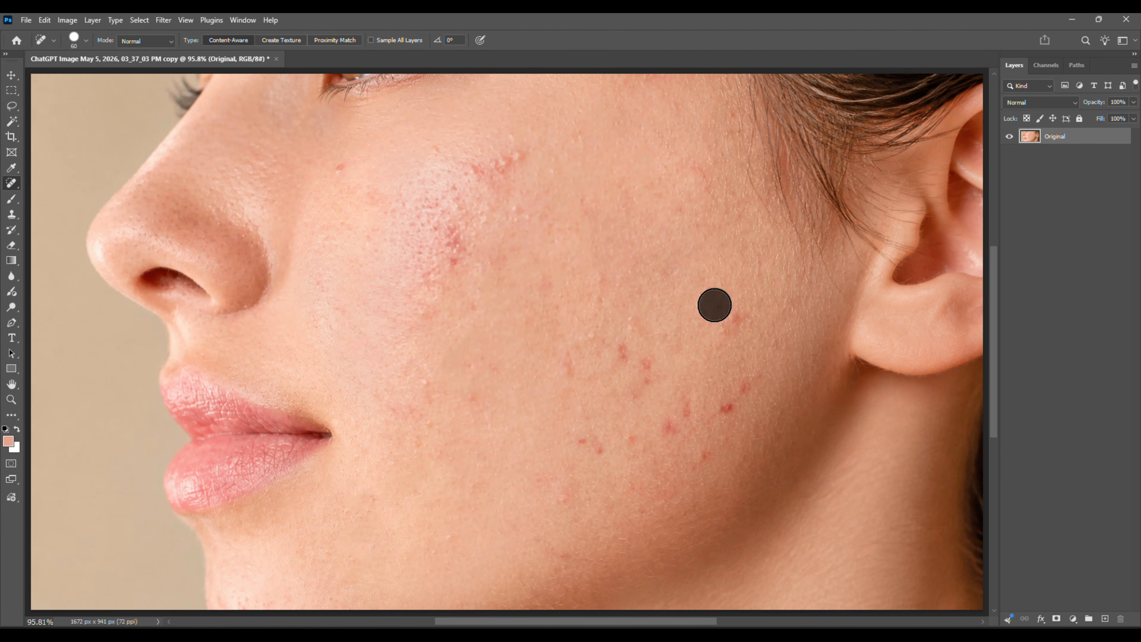
left_click(734, 321)
left_click(753, 393)
left_click(727, 405)
left_click(710, 460)
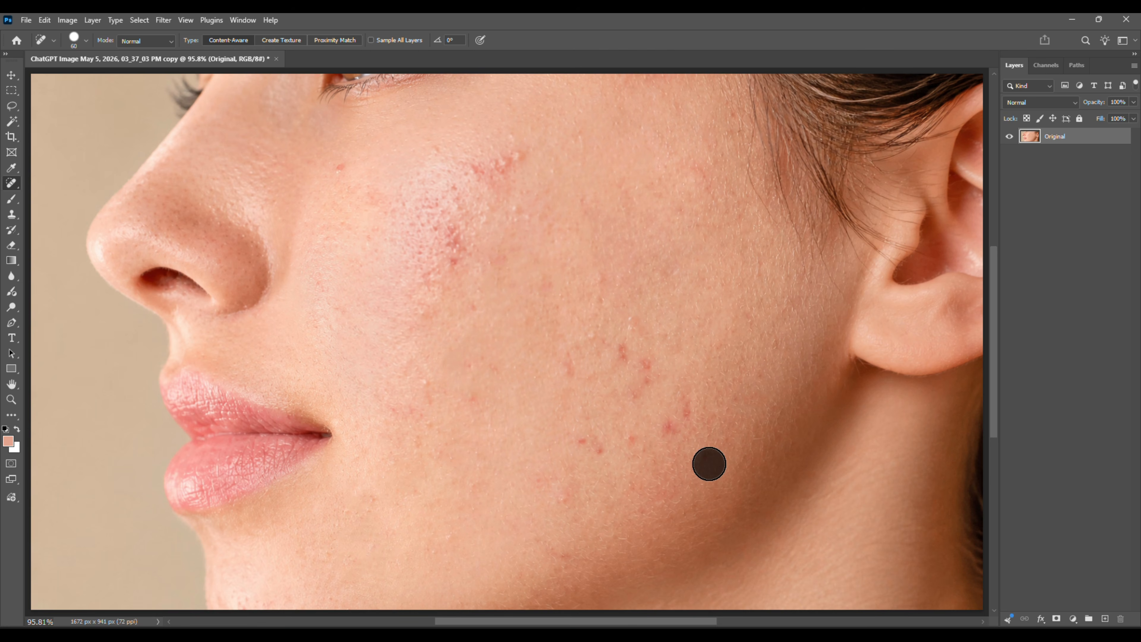
Heal the remaining group of red blemishes on the lower cheek above the jaw
left_click(691, 414)
left_click(670, 429)
left_click(631, 437)
left_click(642, 388)
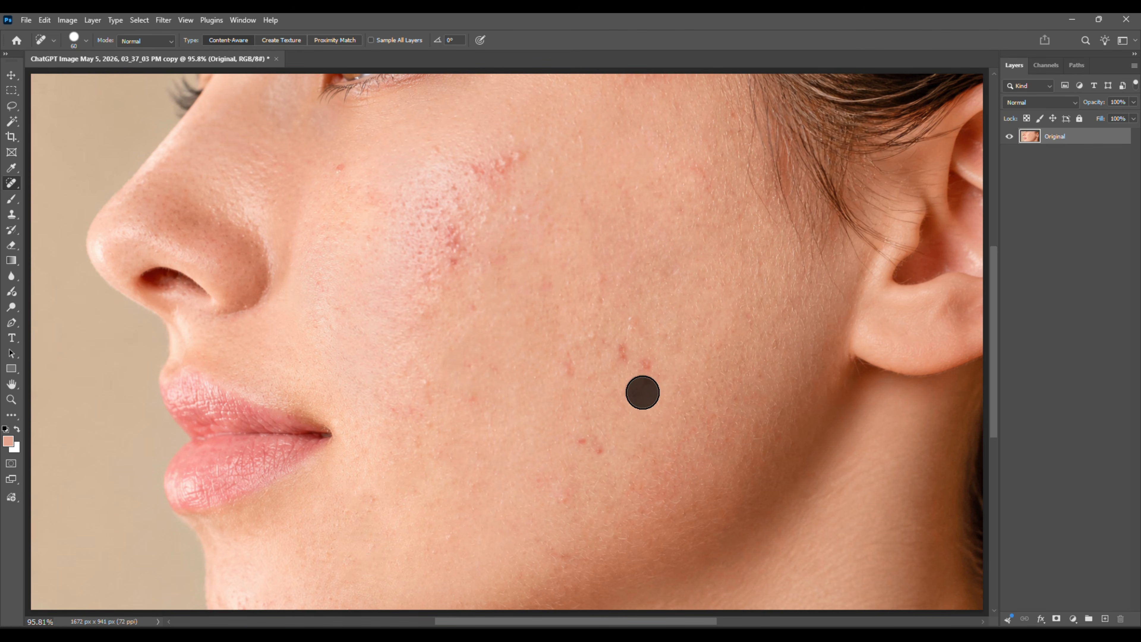
left_click(645, 371)
left_click(618, 350)
left_click(575, 364)
left_click(591, 451)
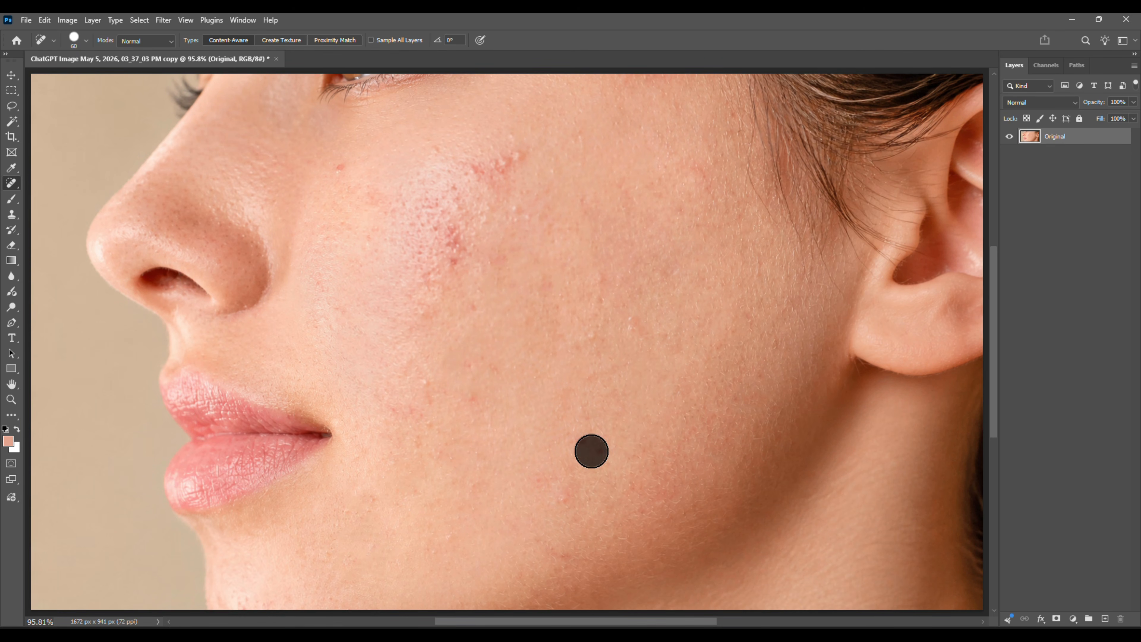
left_click(561, 498)
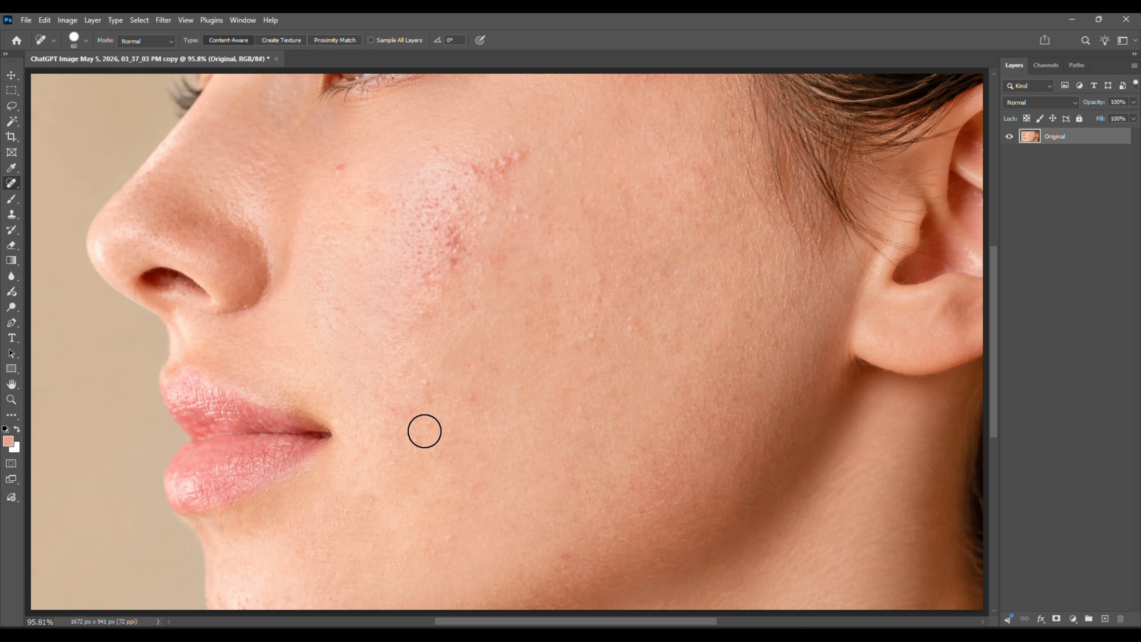
Heal the faint pink marks on the inner cheek between the cheekbone and the corner of the mouth
left_click(389, 416)
left_click(413, 407)
left_click(469, 400)
left_click(414, 306)
left_click(482, 312)
left_click(491, 358)
left_click(472, 365)
Heal the red streak on the upper cheekbone and the small spots beside the nose
left_click(517, 163)
left_click(481, 171)
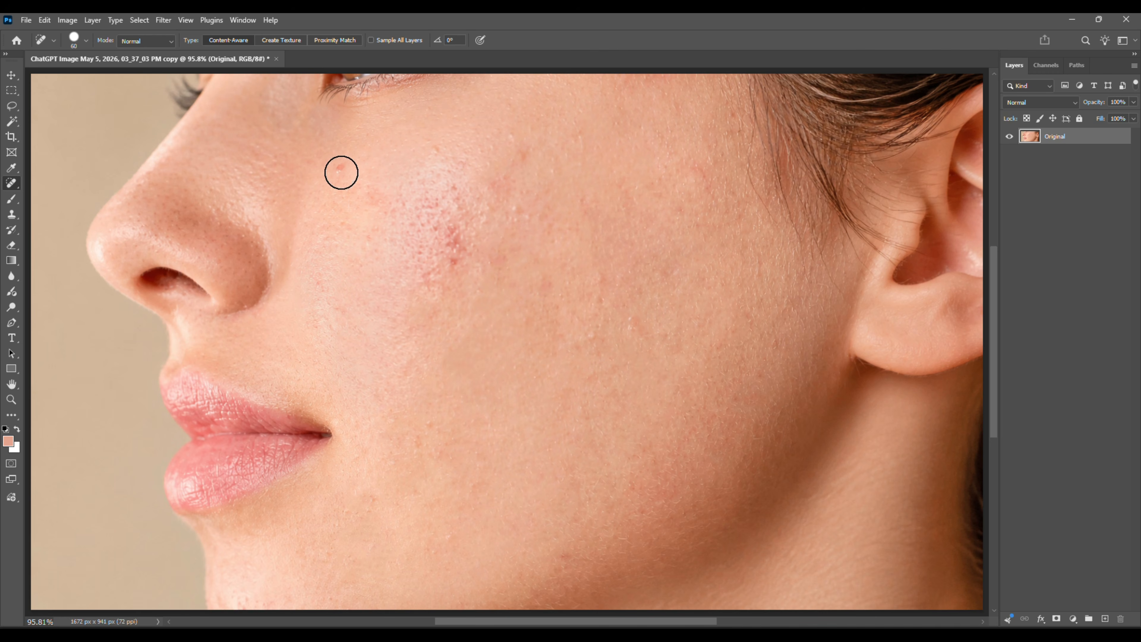
left_click(339, 173)
left_click(341, 225)
left_click(447, 185)
left_click(530, 151)
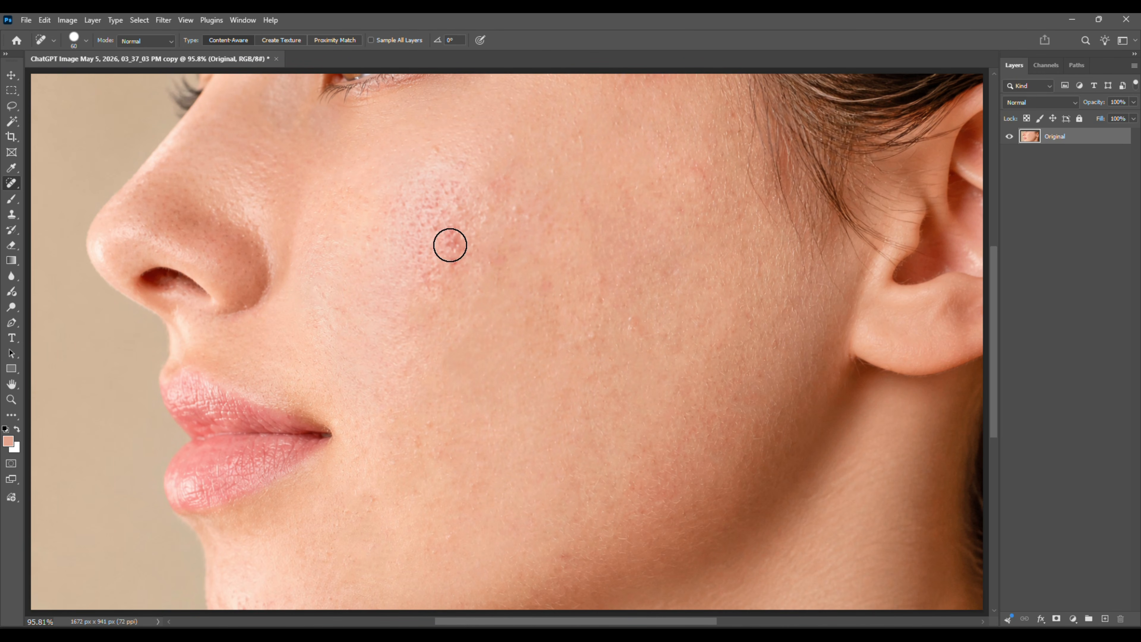
Reduce the dense red patch on the cheekbone and heal the small bumps around it
left_click(451, 245)
left_click(457, 265)
left_click(433, 269)
left_click(502, 195)
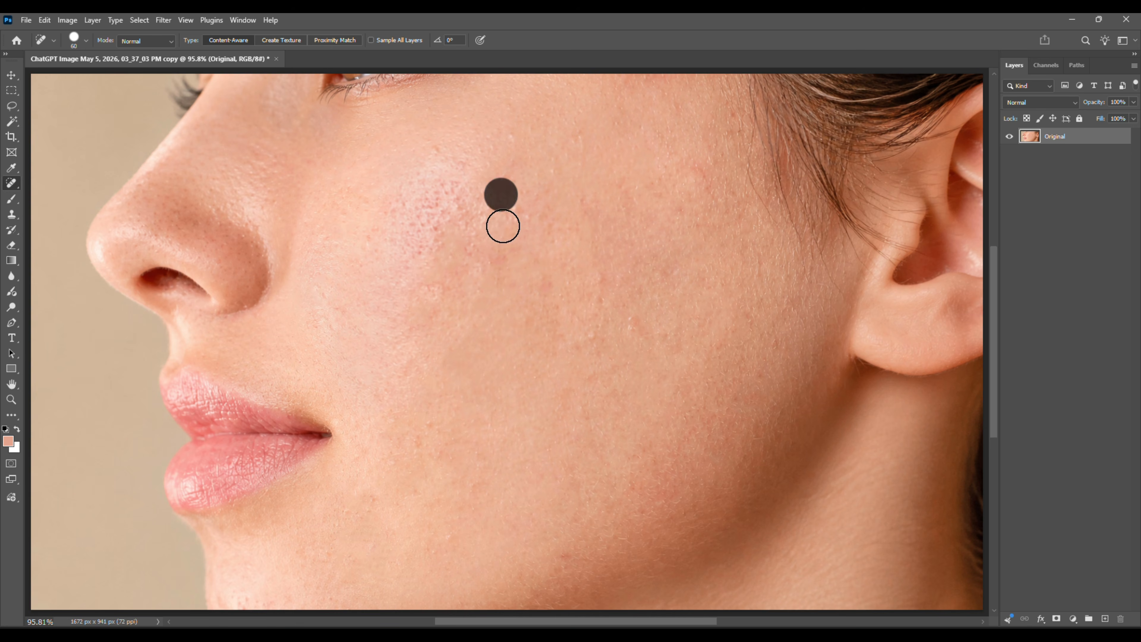
left_click(502, 258)
left_click(428, 231)
left_click(442, 206)
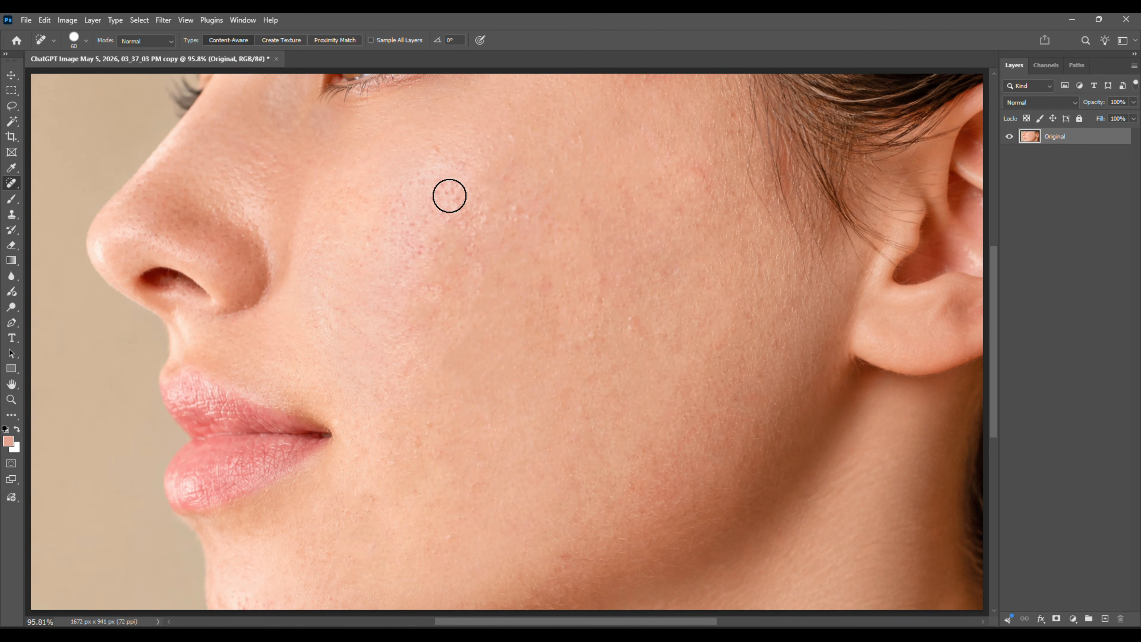
left_click(448, 194)
left_click(515, 214)
left_click(543, 293)
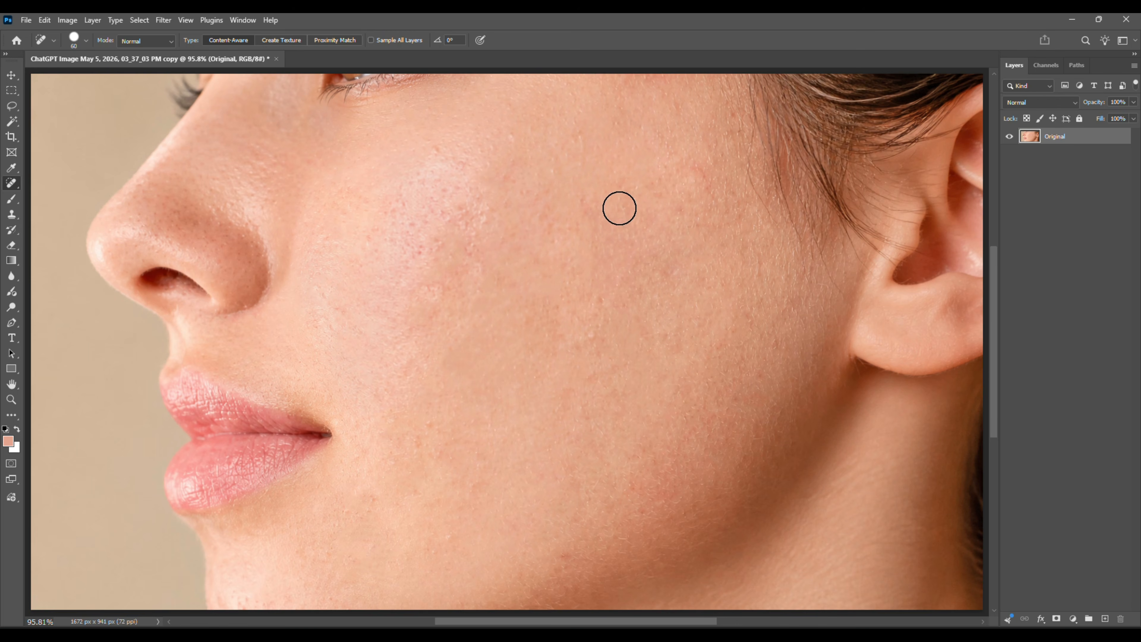
Heal the small pale bumps and pink traces on the upper outer cheek and mid-cheek
left_click(573, 138)
left_click(589, 208)
left_click(700, 173)
left_click(728, 126)
left_click(588, 340)
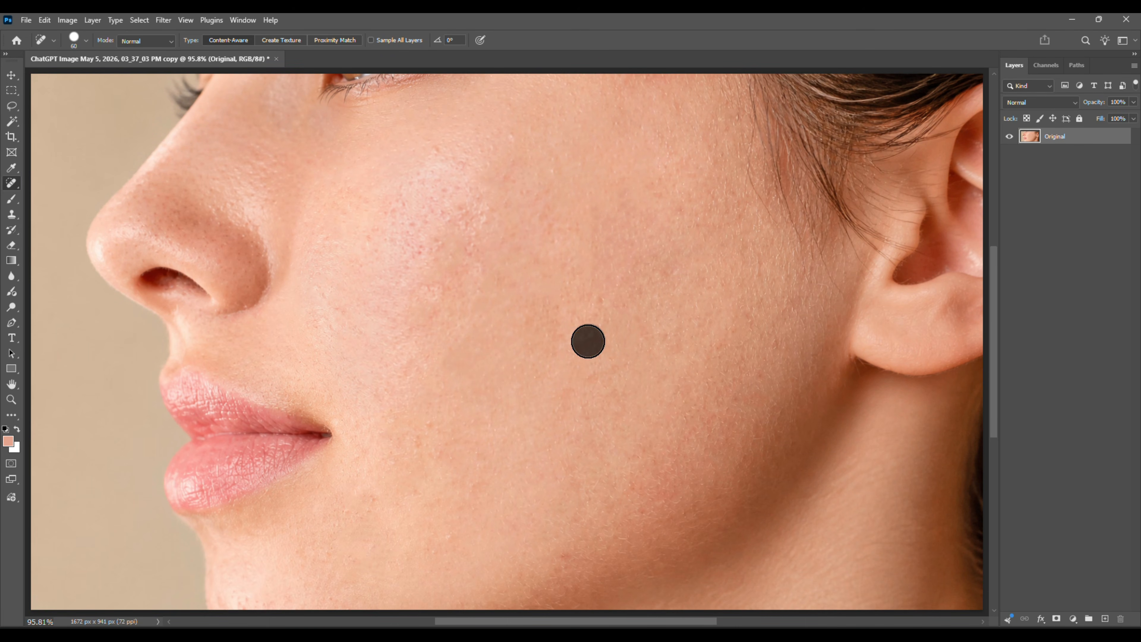
Heal the tiny marks near the corner of the mouth and along the lower jaw
left_click(430, 425)
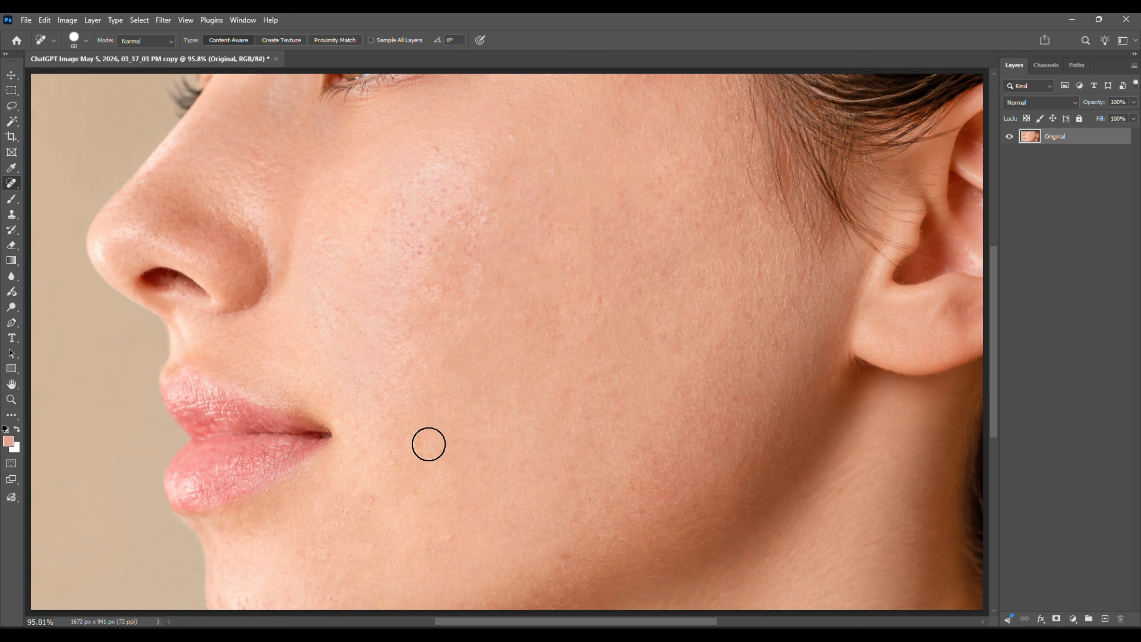
left_click(419, 443)
left_click(564, 561)
Smooth out the leftover uneven spots across the centre of the cheek with the Spot Healing Brush
left_click(548, 309)
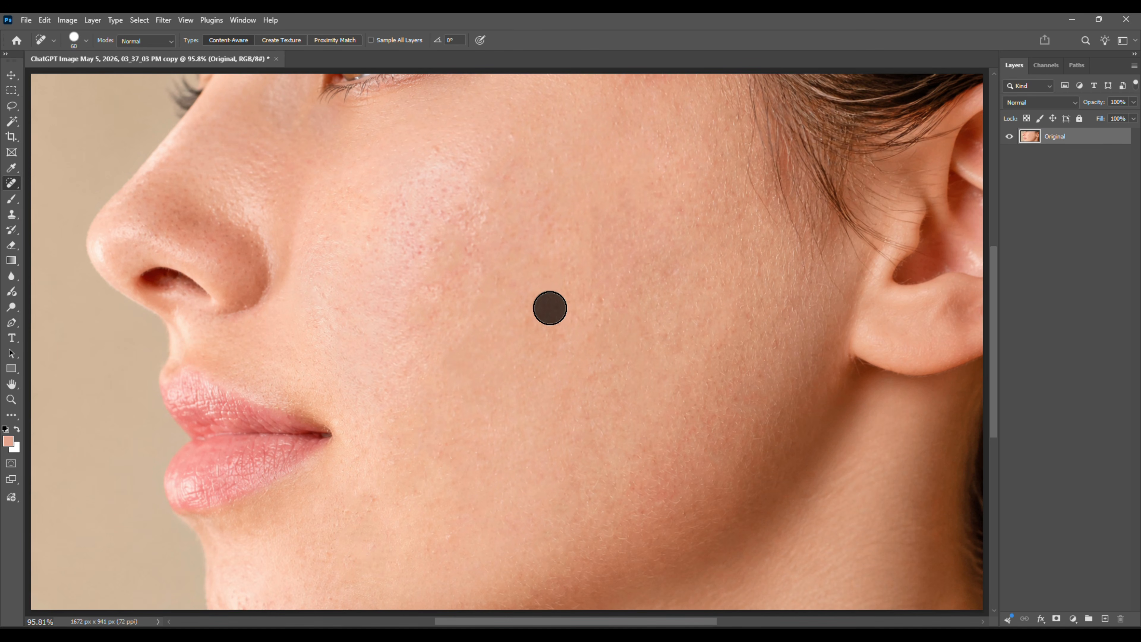
left_click(597, 308)
left_click(597, 219)
left_click(542, 308)
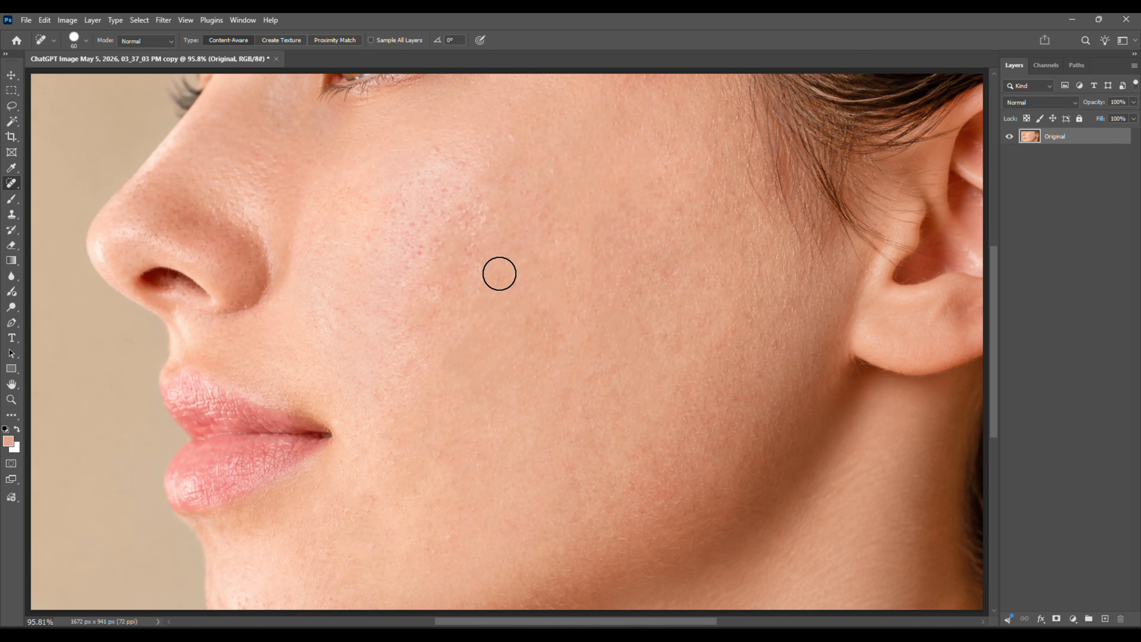
left_click(499, 271)
left_click(542, 325)
left_click(498, 297)
Heal the last faint marks below the mouth and around the edge of the cheekbone
left_click(361, 507)
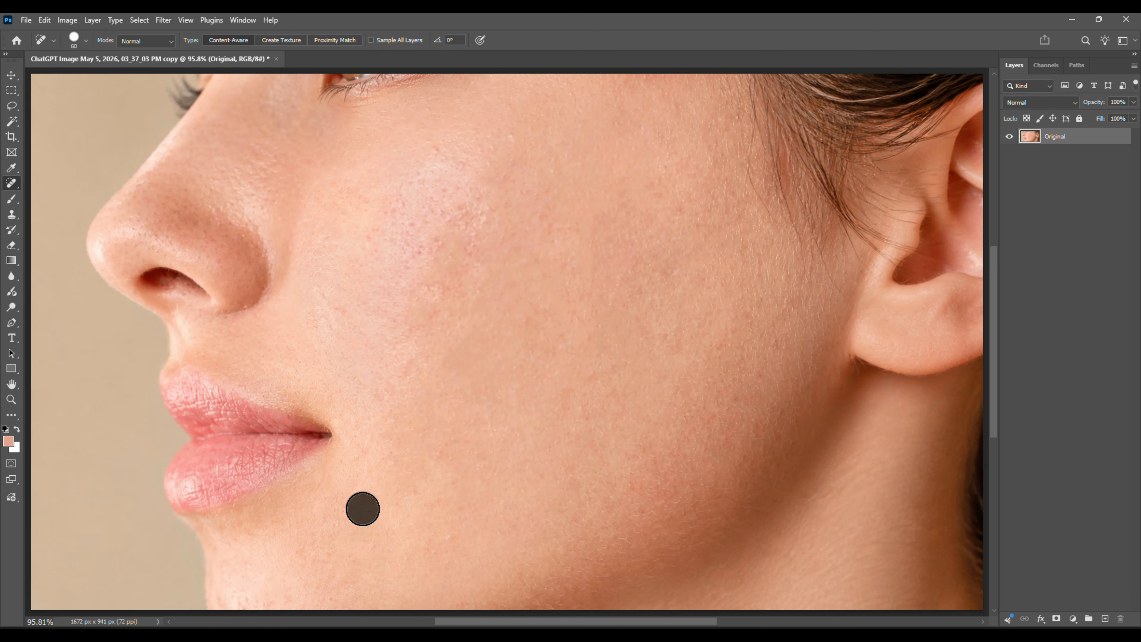
left_click(412, 493)
left_click(450, 536)
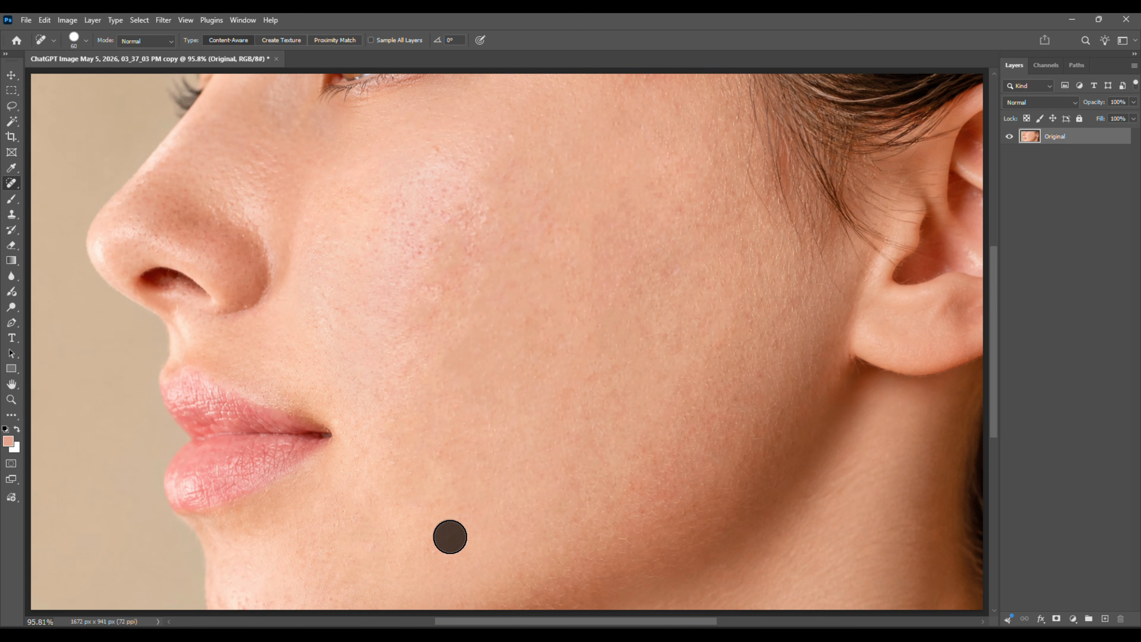
left_click(688, 212)
left_click(545, 225)
left_click(471, 245)
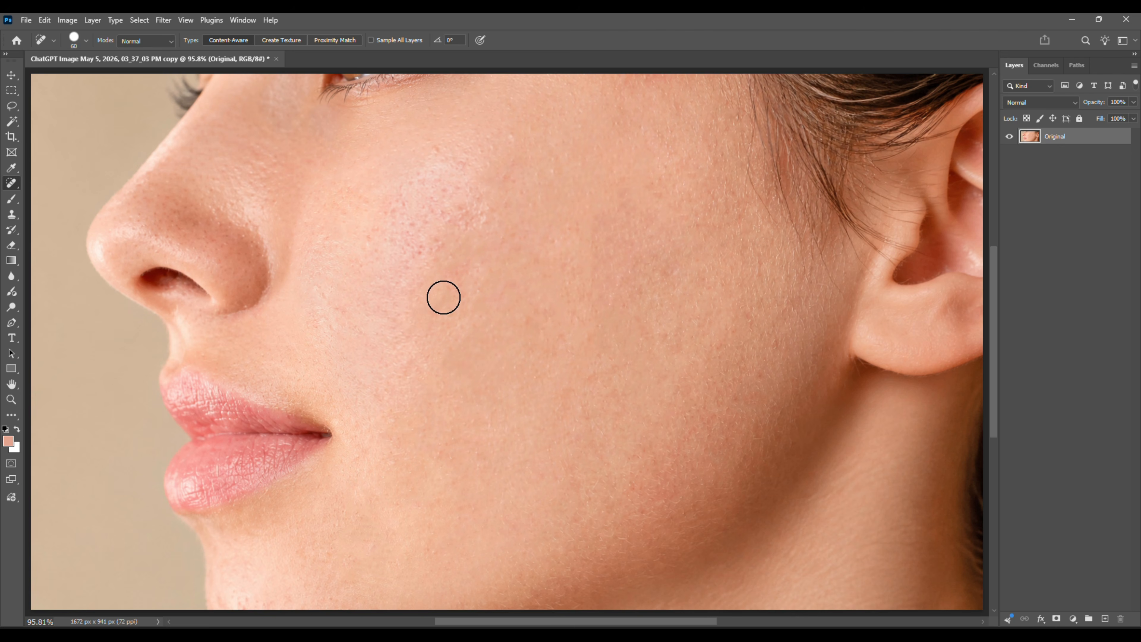
left_click(443, 286)
Outline the reddish textured area on the cheekbone with the Patch tool, replace it with clean skin, and clear the selection
right_click(12, 183)
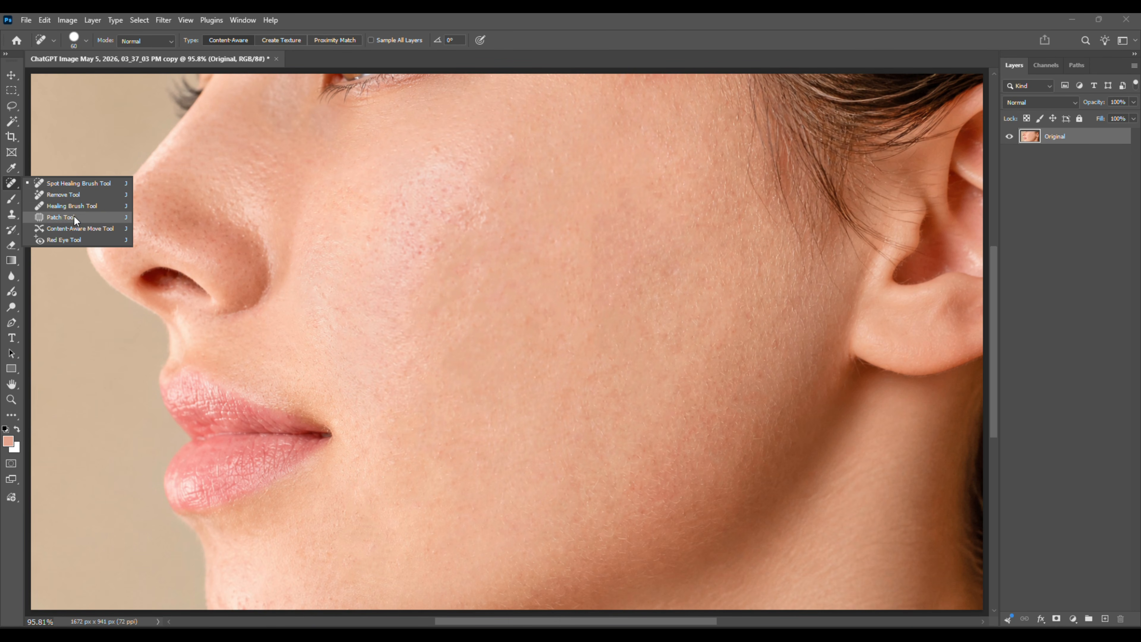
left_click(61, 217)
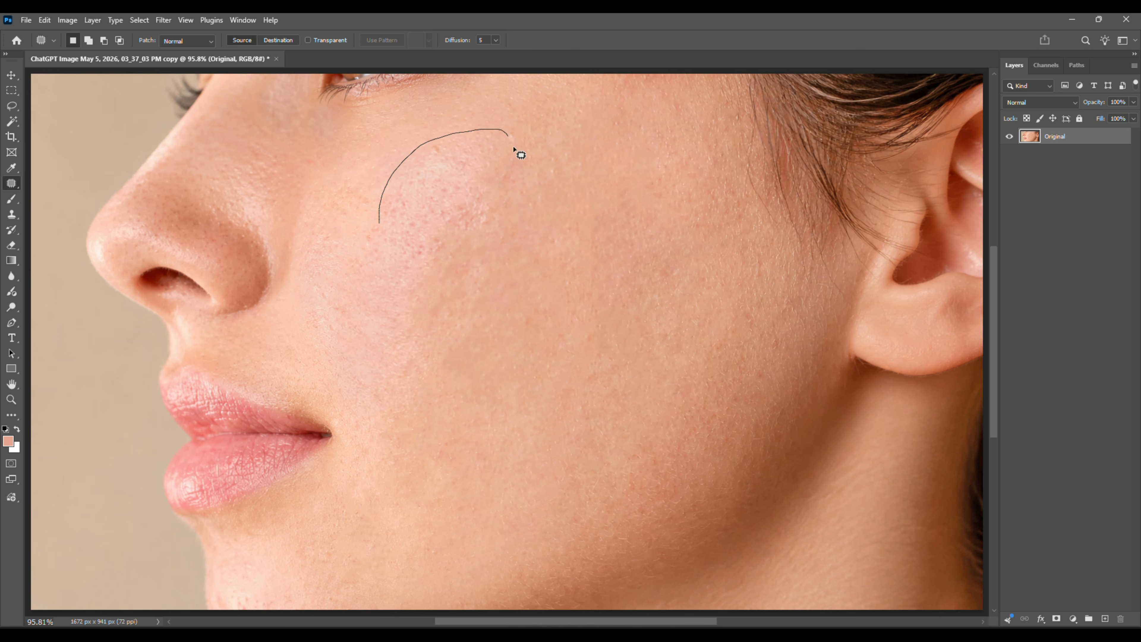
mouse_move(382, 330)
left_mouse_down()
mouse_move(372, 227)
mouse_move(428, 210)
mouse_move(452, 322)
left_mouse_up()
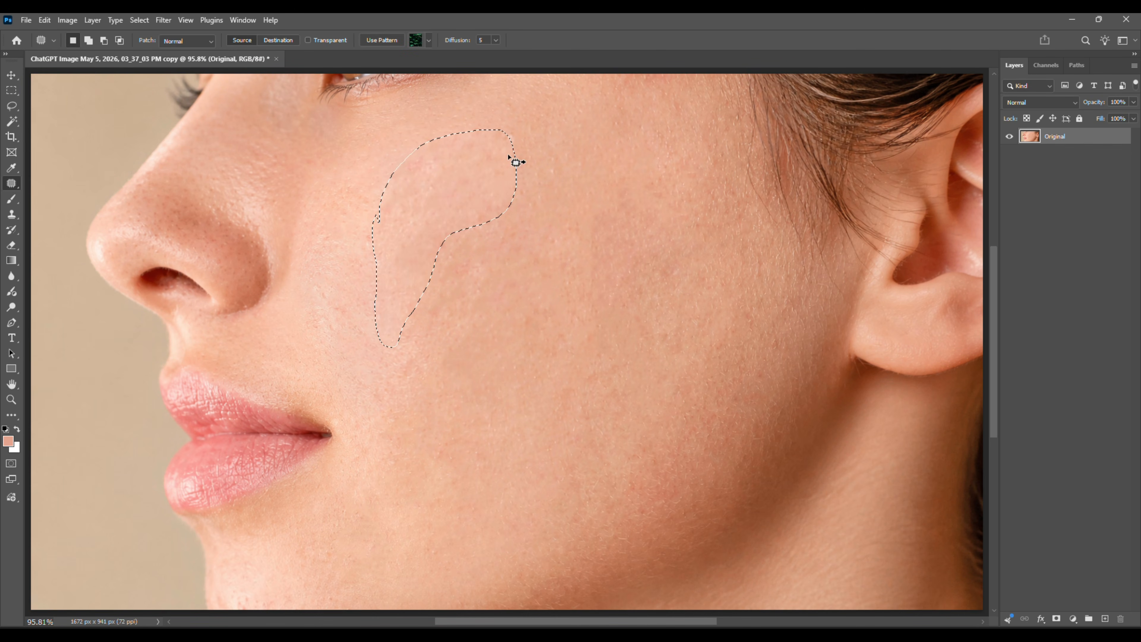
key("ctrl+d")
key("v")
scroll(485, 255, "down", 1)
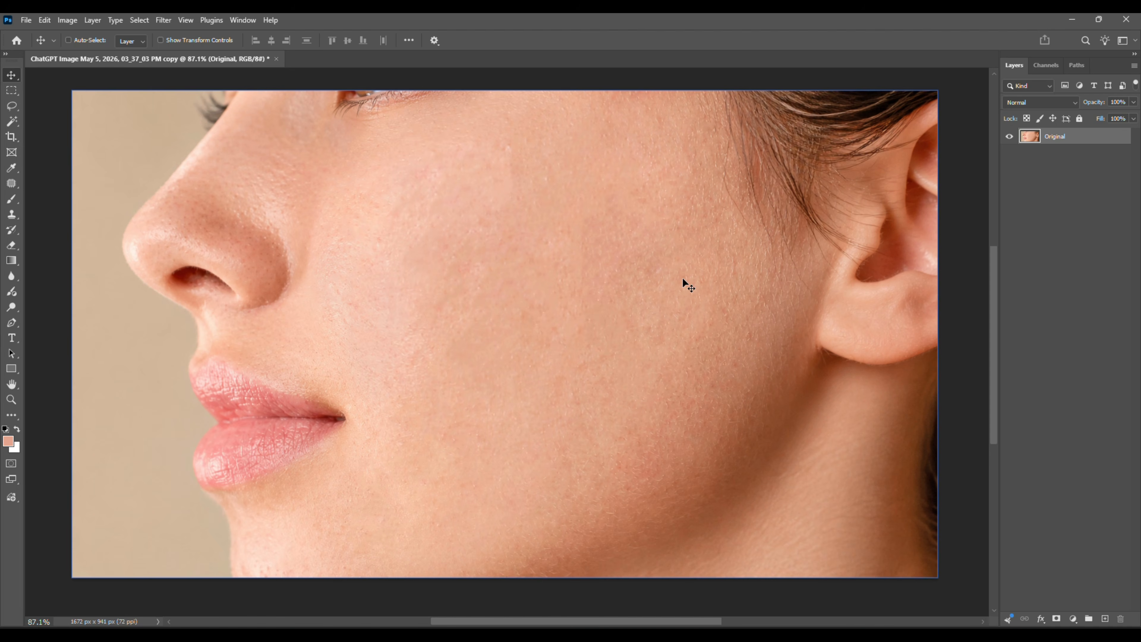
scroll(682, 277, "up", 1)
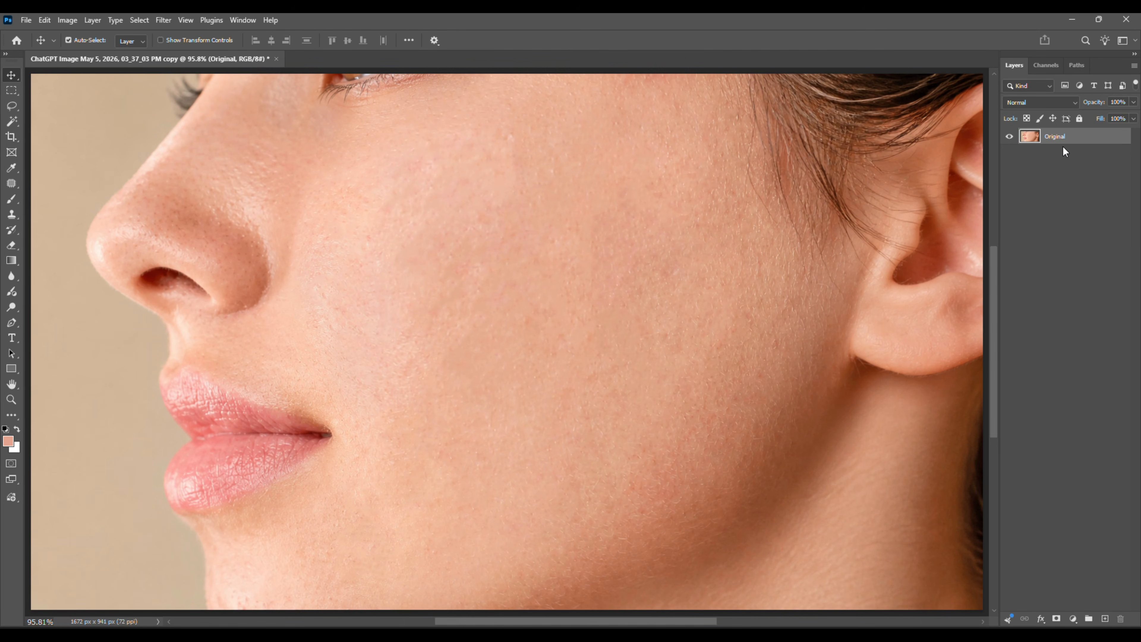
Blend the visible edge of the patched cheekbone area with the Spot Healing Brush
key("j")
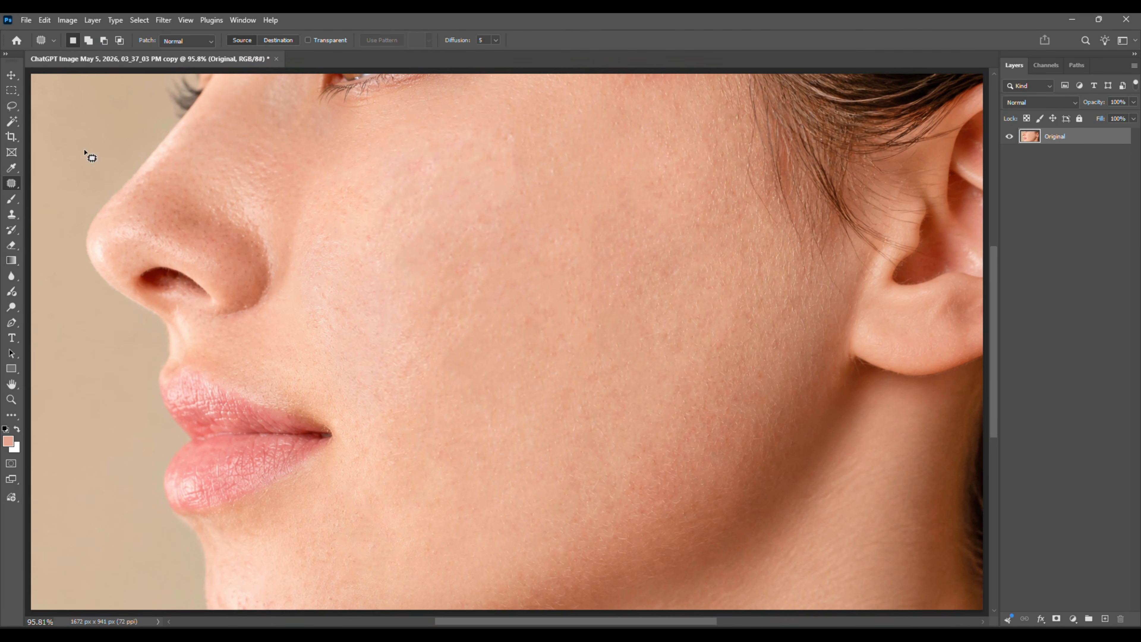
right_click(16, 185)
left_click(50, 183)
left_click(521, 146)
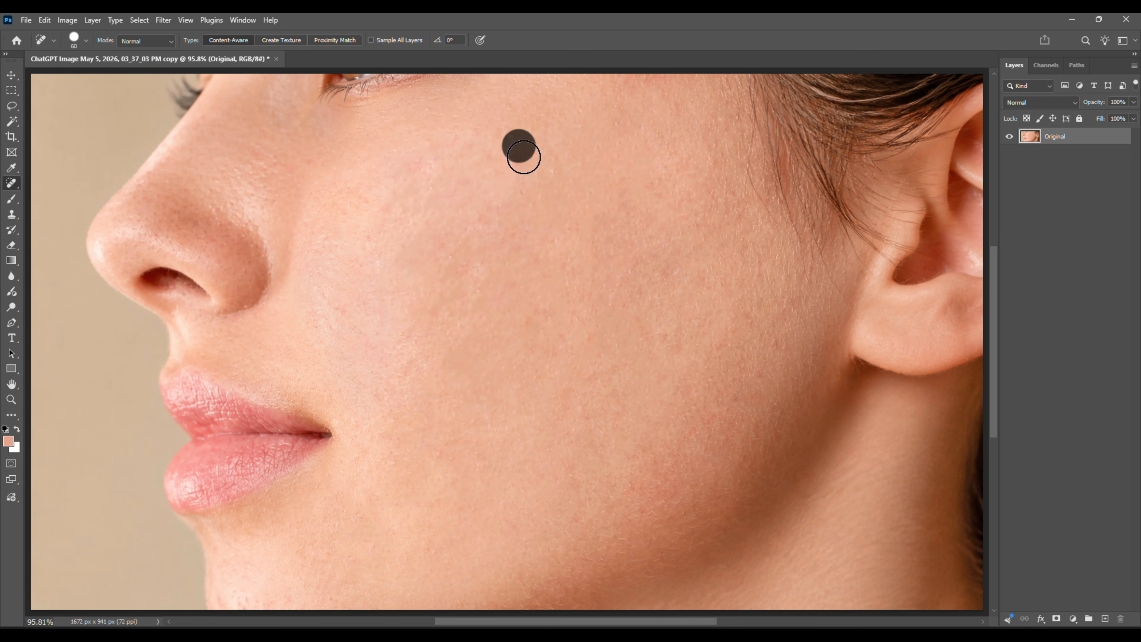
left_click(514, 184)
mouse_move(513, 184)
left_mouse_down()
mouse_move(497, 196)
mouse_move(481, 188)
left_mouse_up()
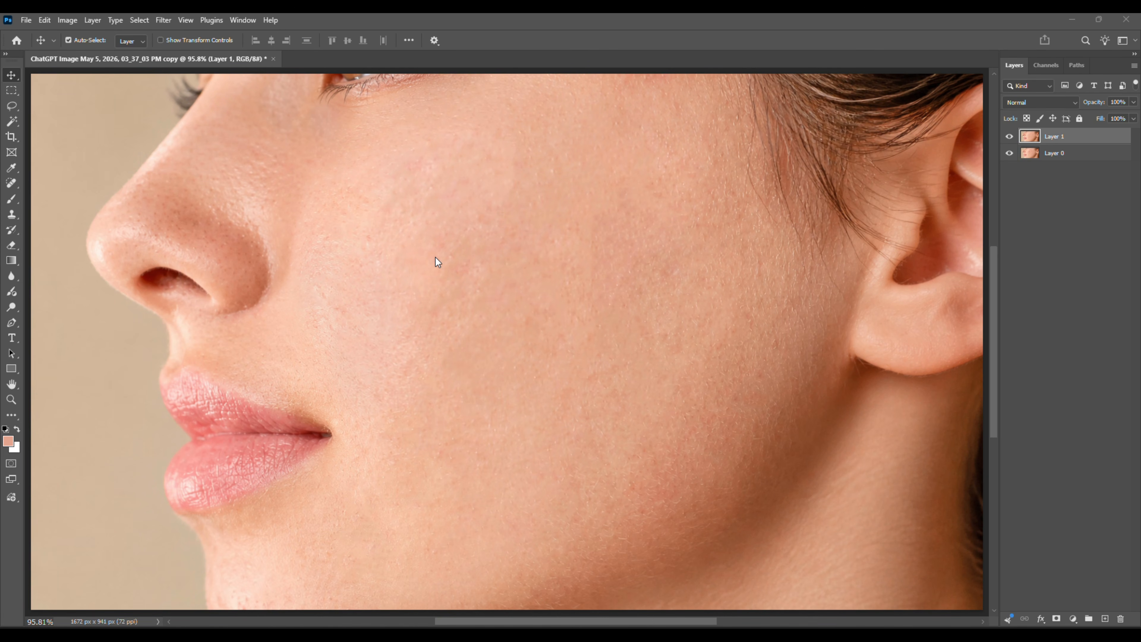
Outline the cheek from the cheekbone down beside the mouth with the Lasso tool and feather the selection by 20 pixels
key("k")
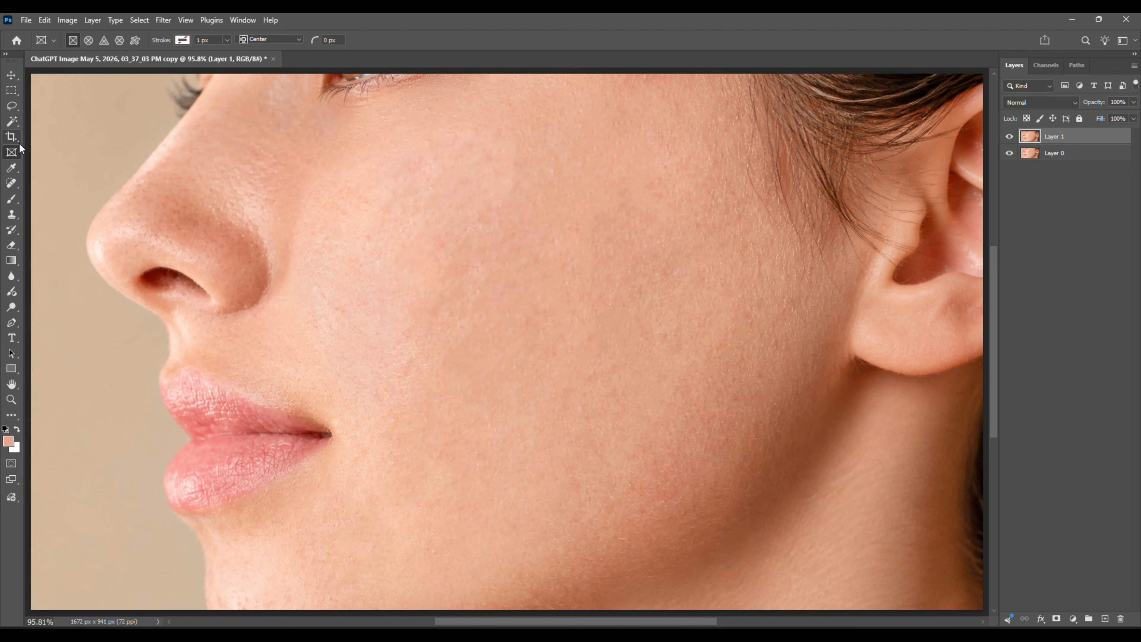
right_click(12, 106)
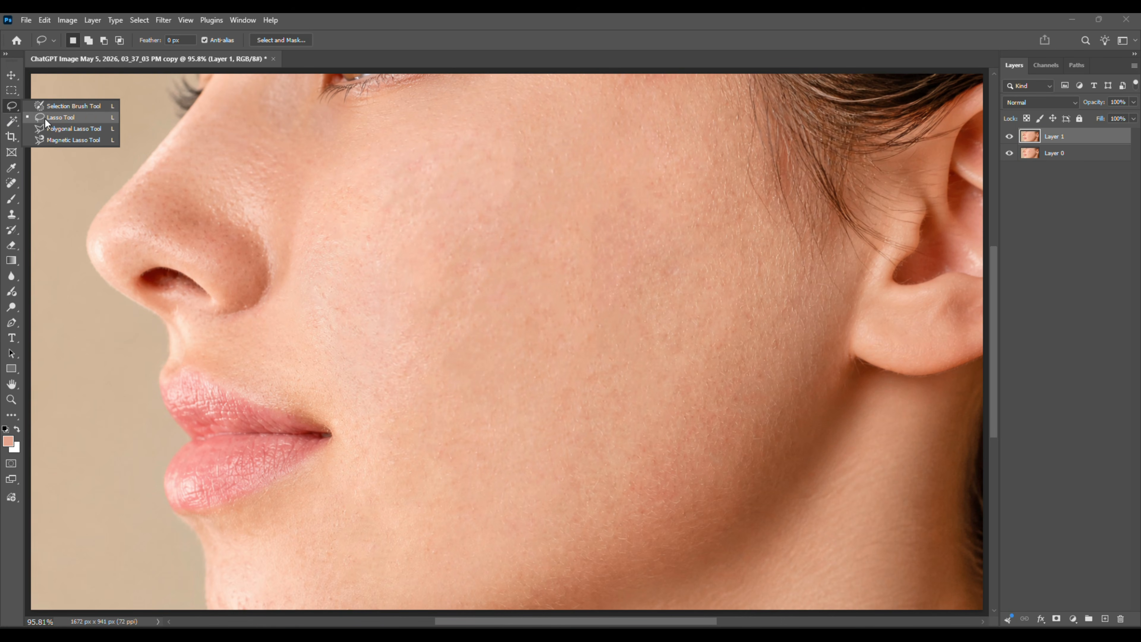
left_click(53, 107)
scroll(463, 319, "down", 1)
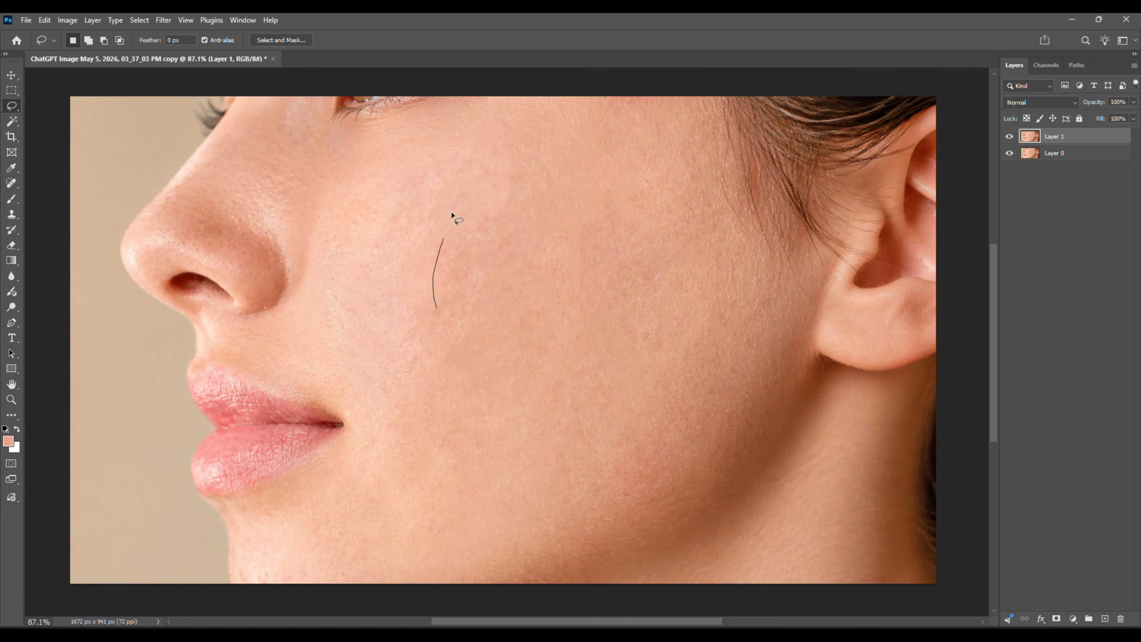
left_click_drag(423, 444, 434, 309)
scroll(613, 214, "up", 1)
left_click_drag(632, 168, 726, 171)
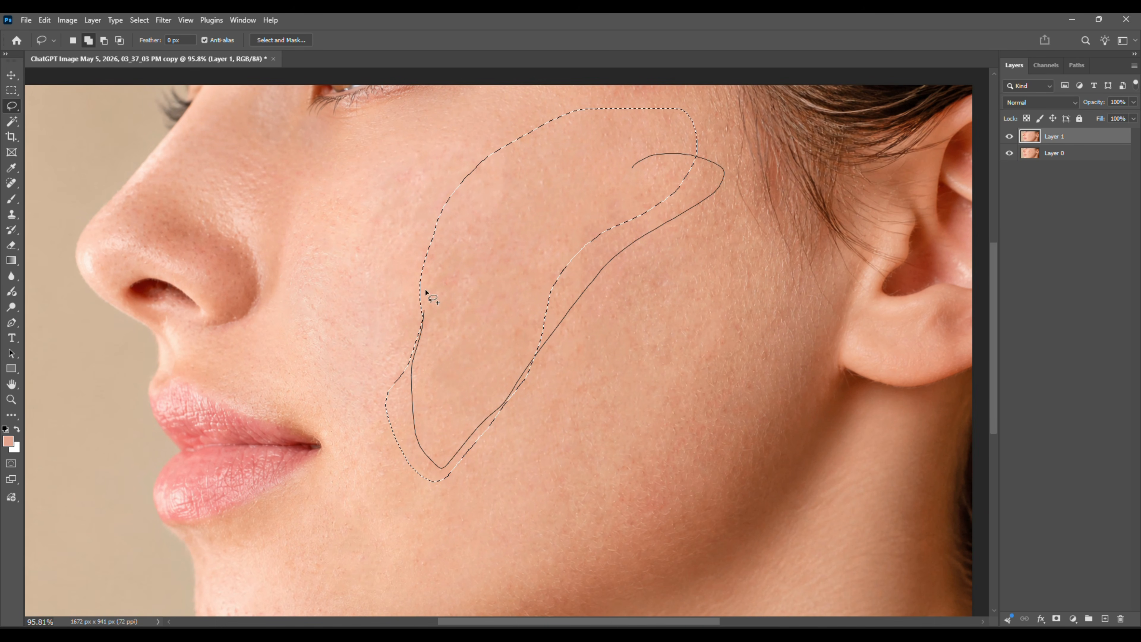
left_click_drag(677, 133, 699, 157)
key("shift+F6")
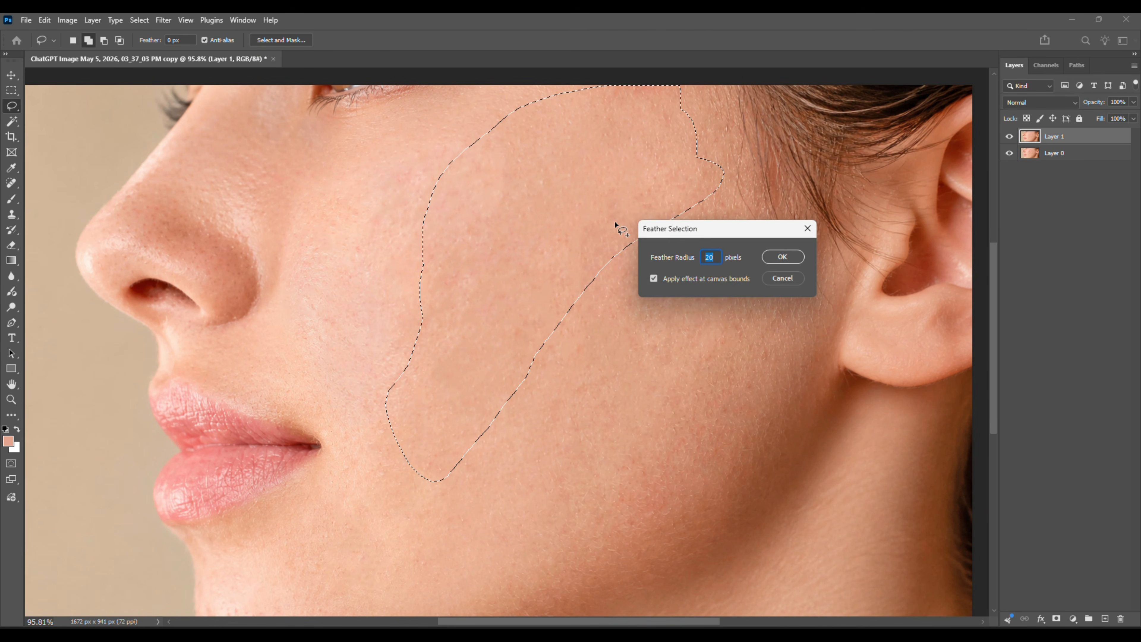
left_click(784, 256)
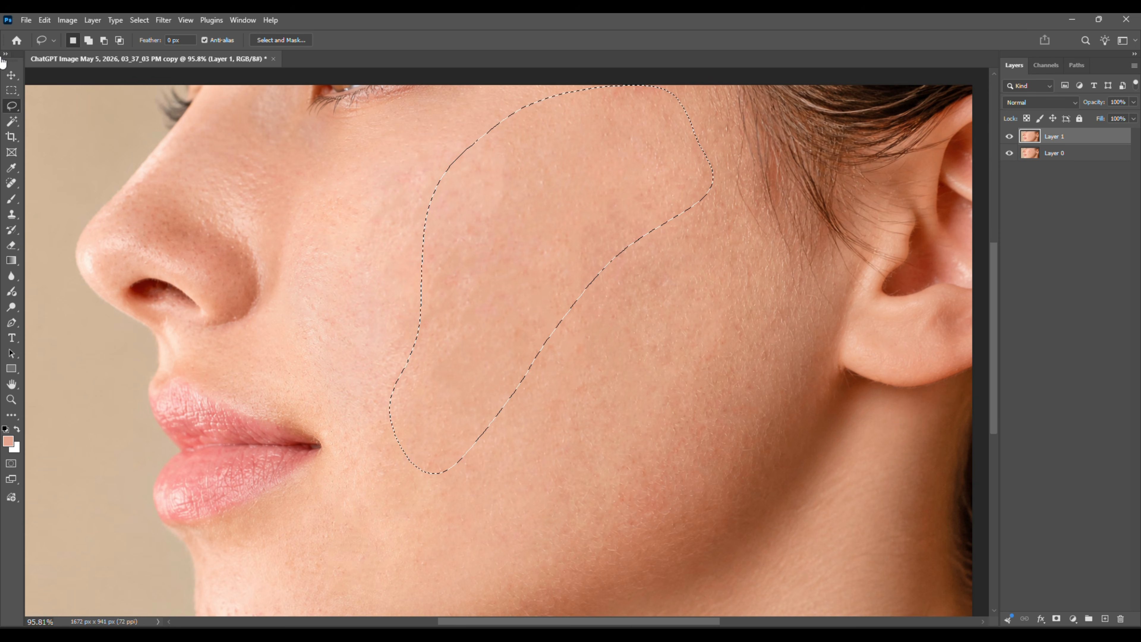
left_click(92, 20)
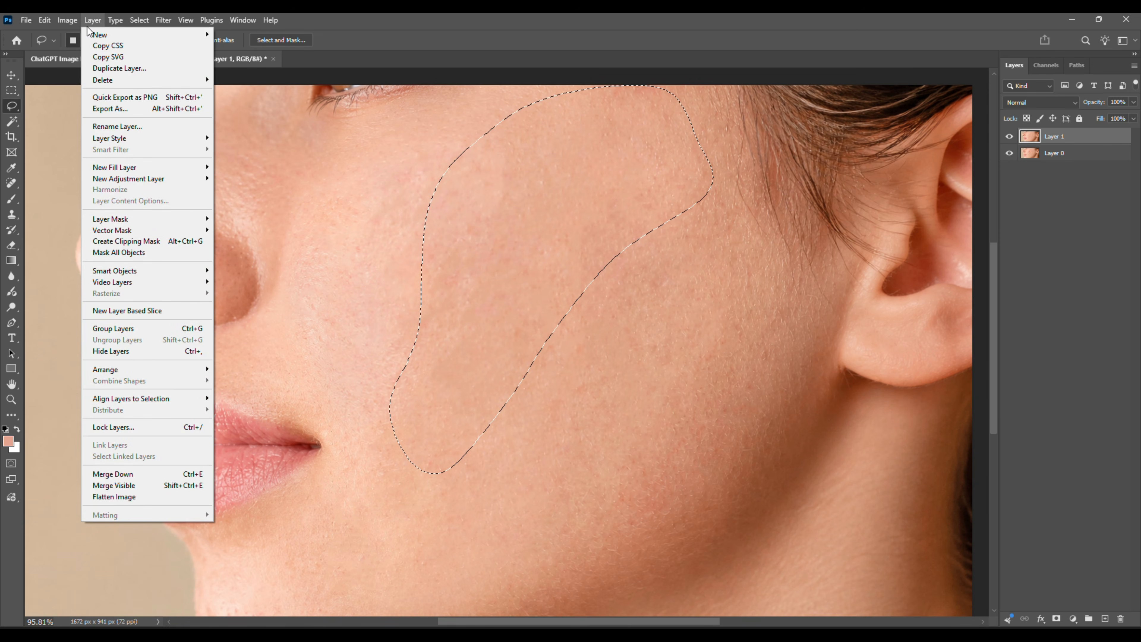
mouse_move(67, 20)
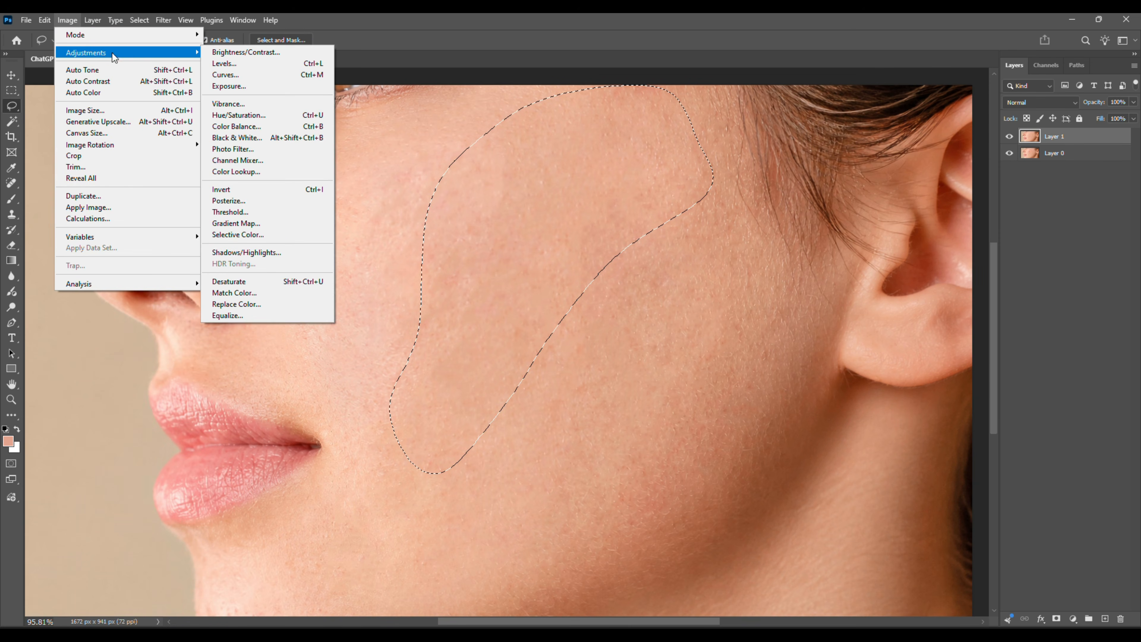
mouse_move(198, 55)
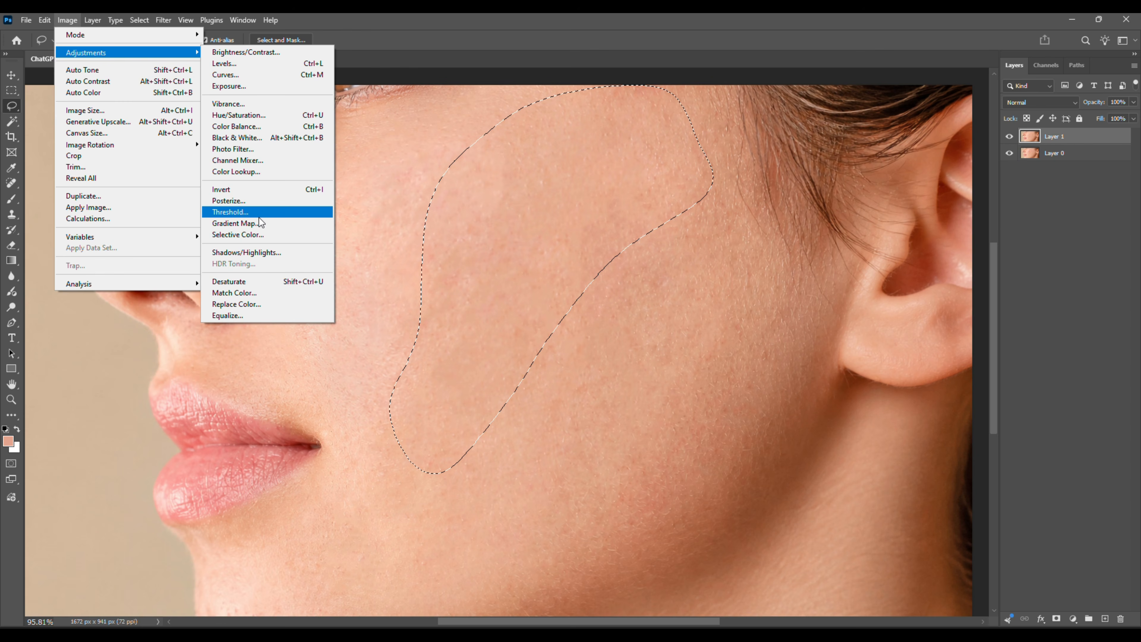
left_click(460, 18)
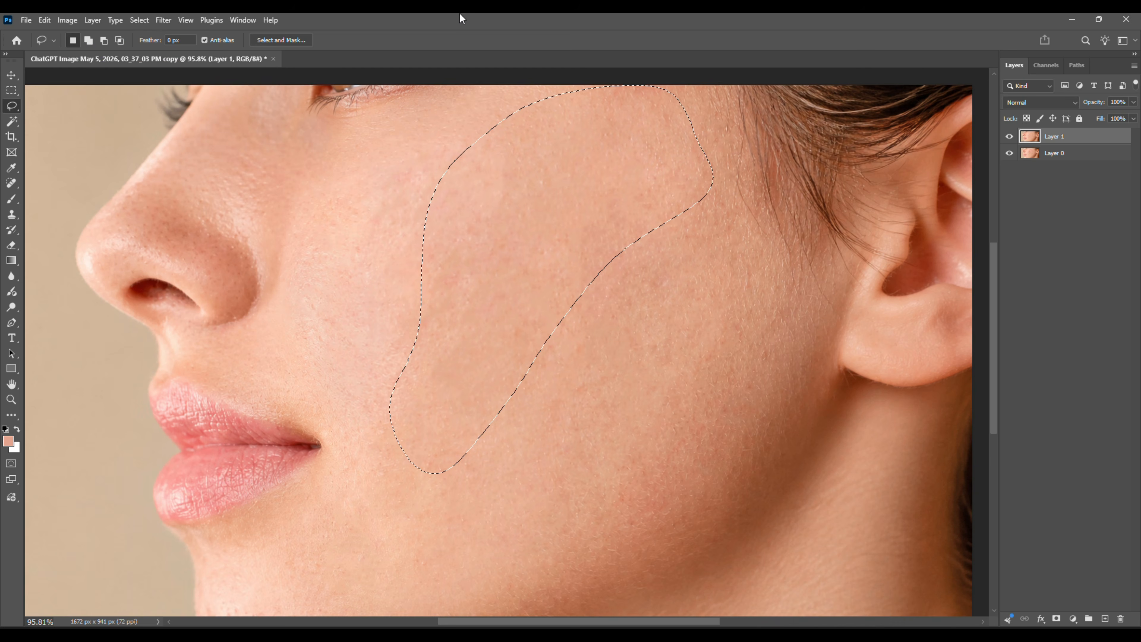
left_click(656, 223)
Outline the uneven area on the front of the cheek with the Lasso tool and feather the selection
scroll(631, 247, "down", 1)
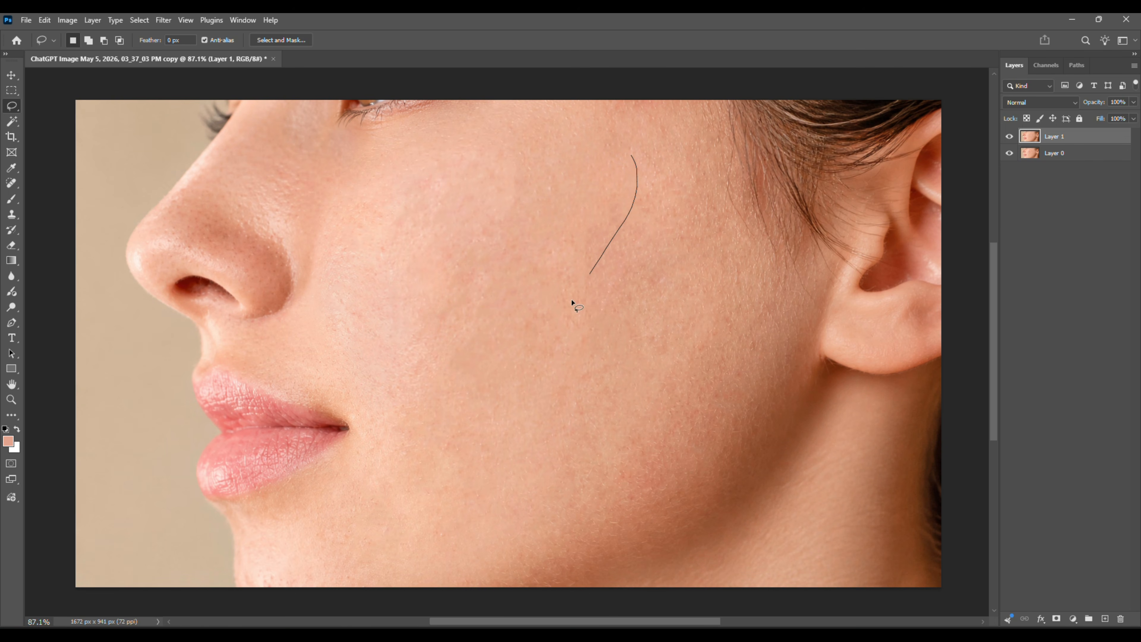
mouse_move(522, 151)
left_mouse_down()
mouse_move(633, 136)
mouse_move(646, 155)
left_mouse_up()
key("shift+F6")
key("Return")
Brighten the selected cheek area with Levels by setting the input white level to 250, and clear the selection
left_click(70, 22)
mouse_move(85, 53)
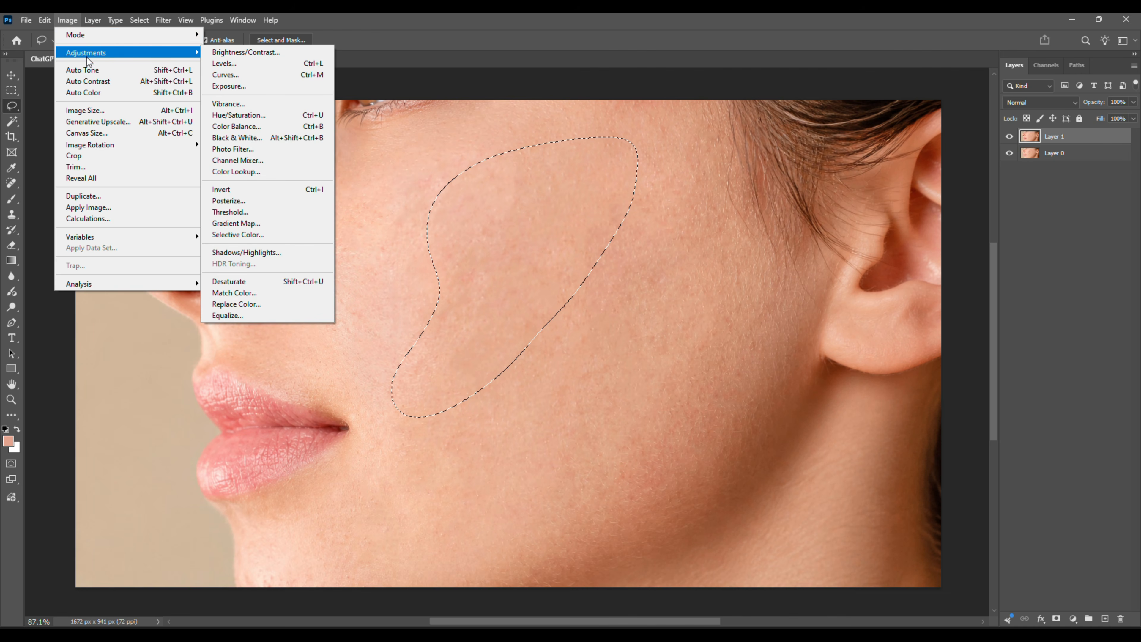
left_click(221, 63)
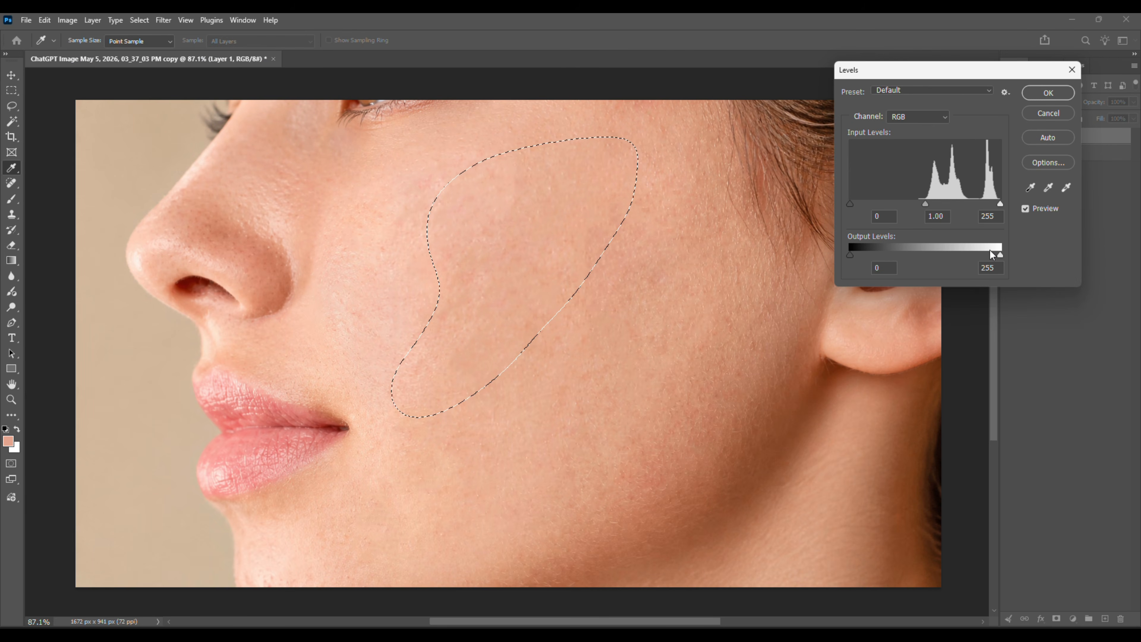
left_click_drag(999, 255, 996, 253)
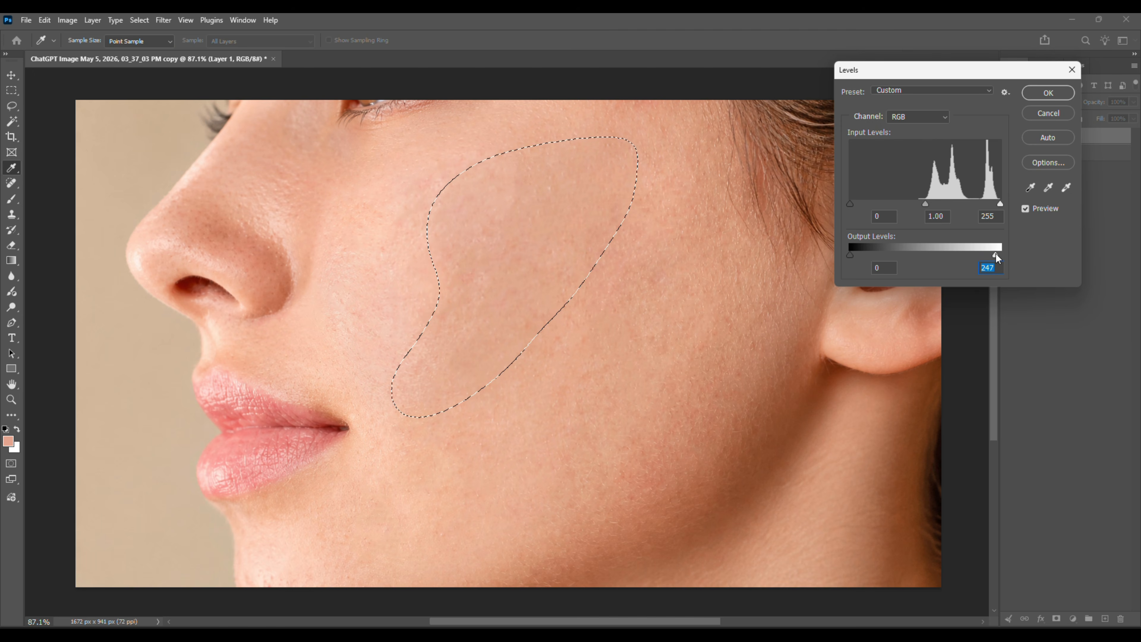
left_click_drag(999, 203, 996, 203)
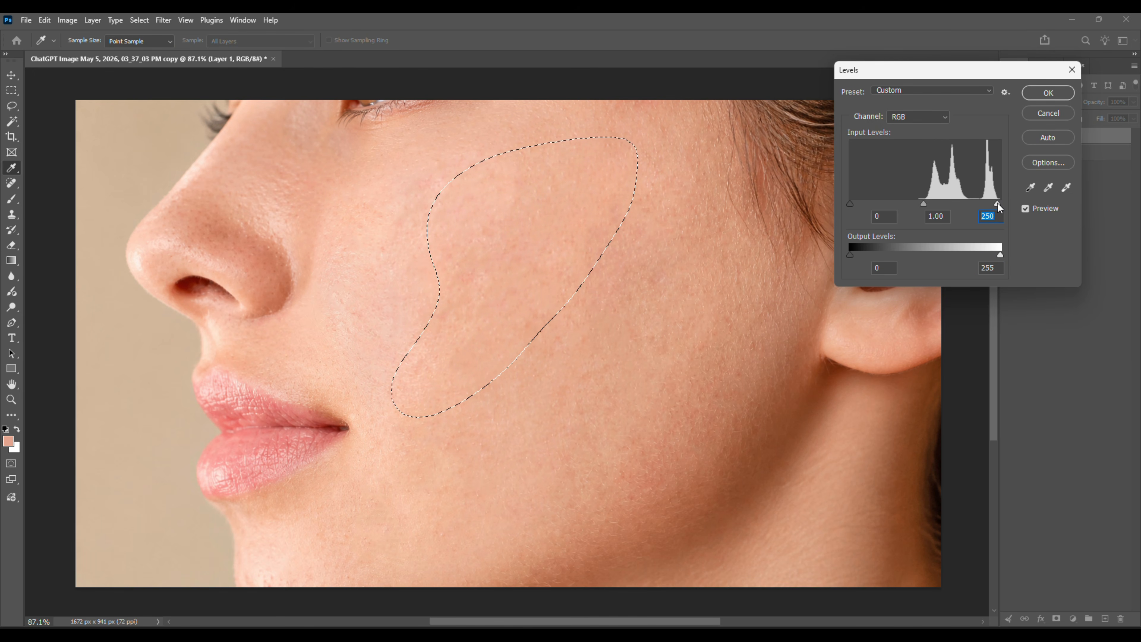
left_click(1046, 209)
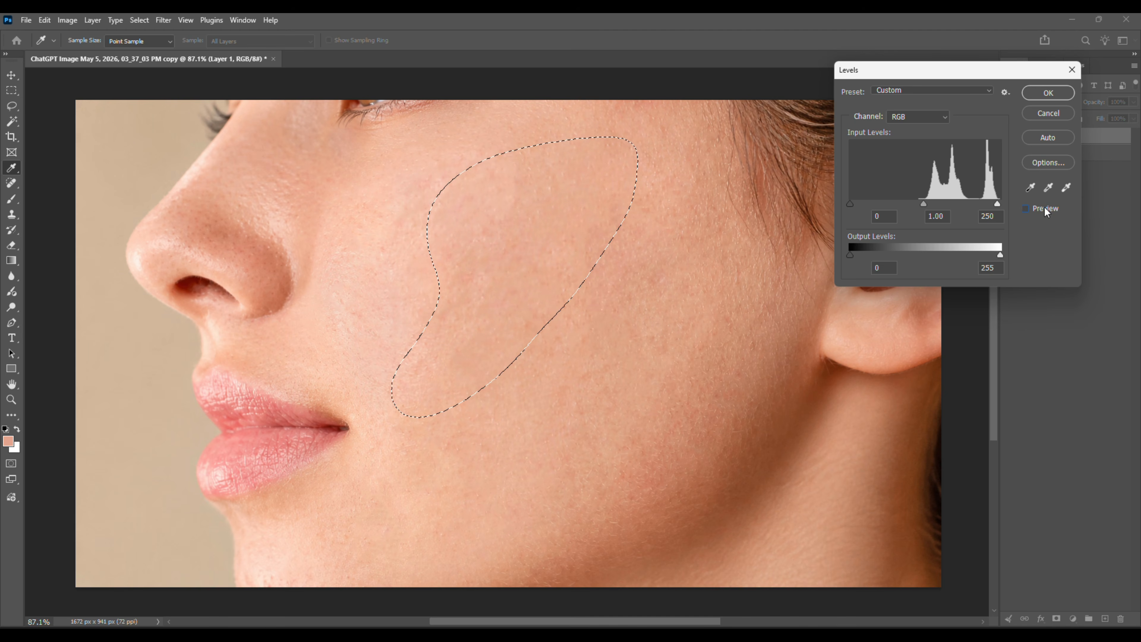
key("Return")
key("l")
key("ctrl+d")
key("v")
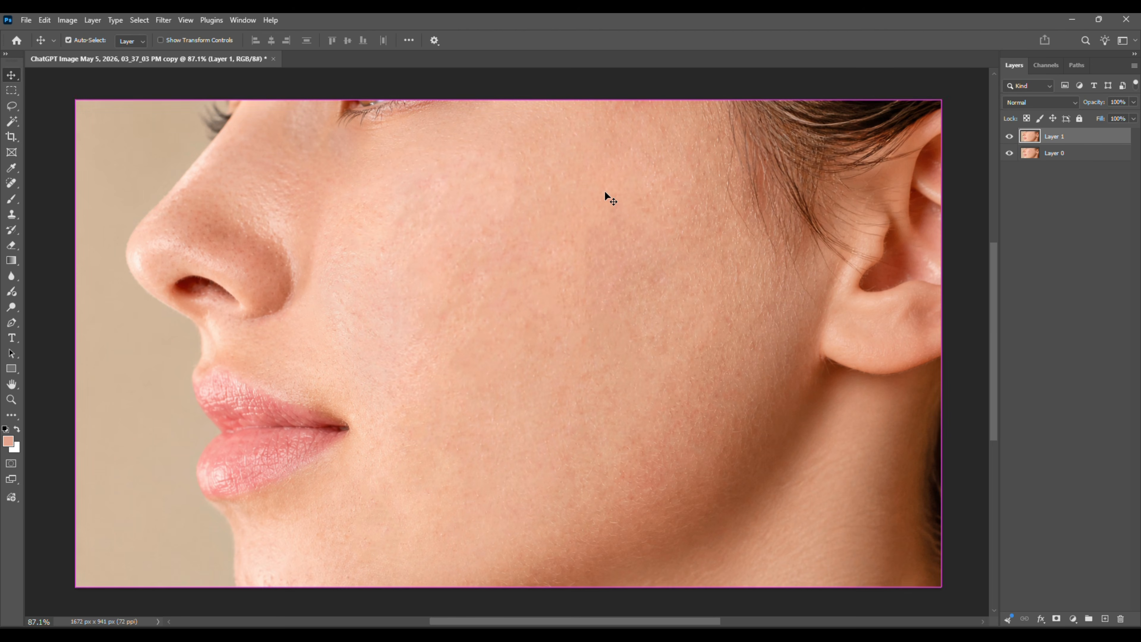
Duplicate Layer 1 and rename the copy Magic
scroll(635, 184, "down", 1)
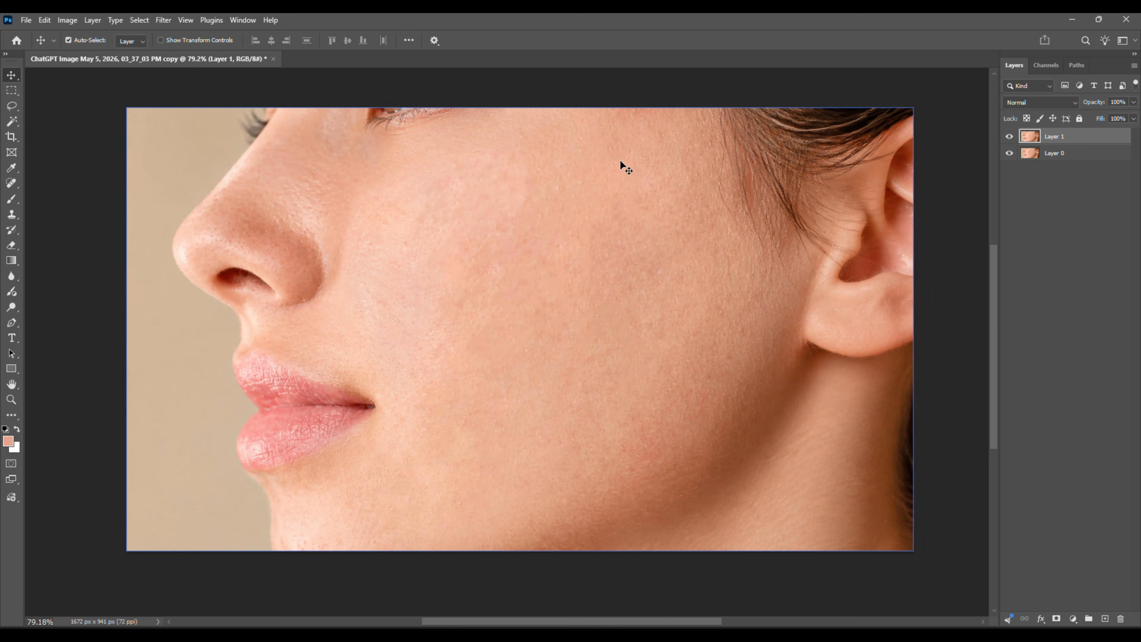
scroll(619, 159, "up", 1)
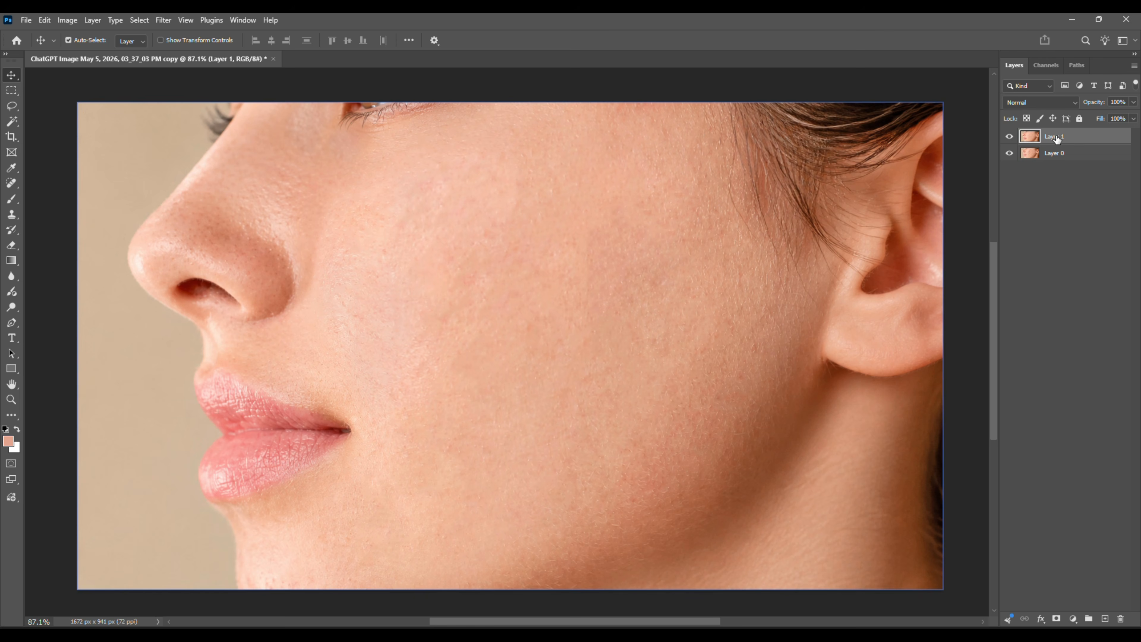
left_click_drag(1058, 139, 1105, 619)
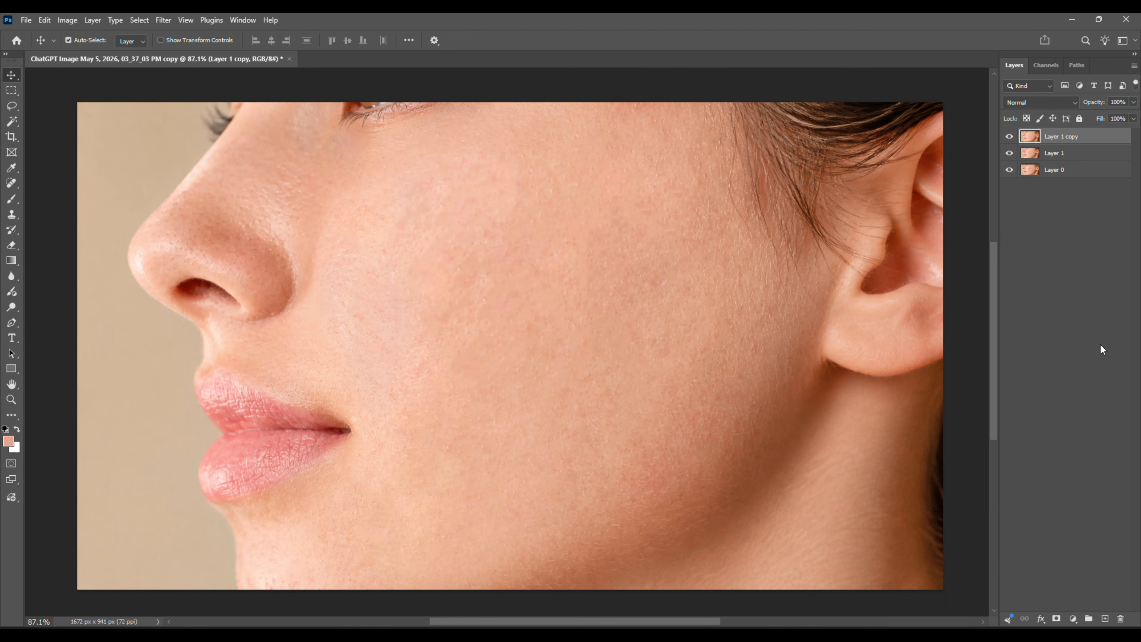
double_click(1072, 136)
key("Return")
left_click(1092, 205)
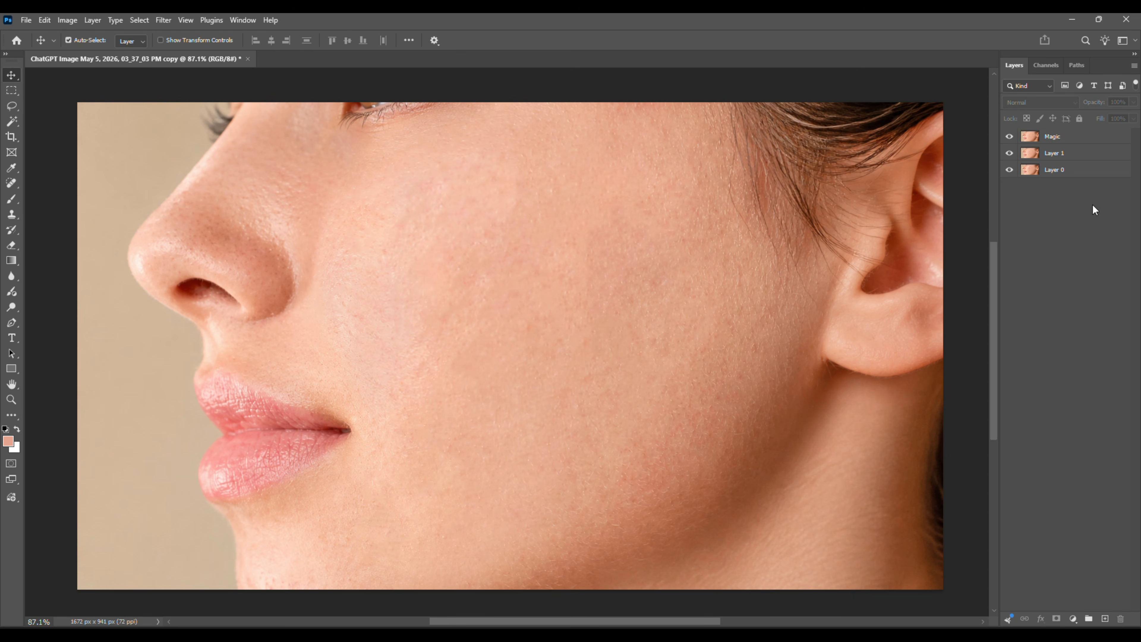
Convert the Magic layer to a smart object and set its blend mode to Vivid Light
right_click(1055, 137)
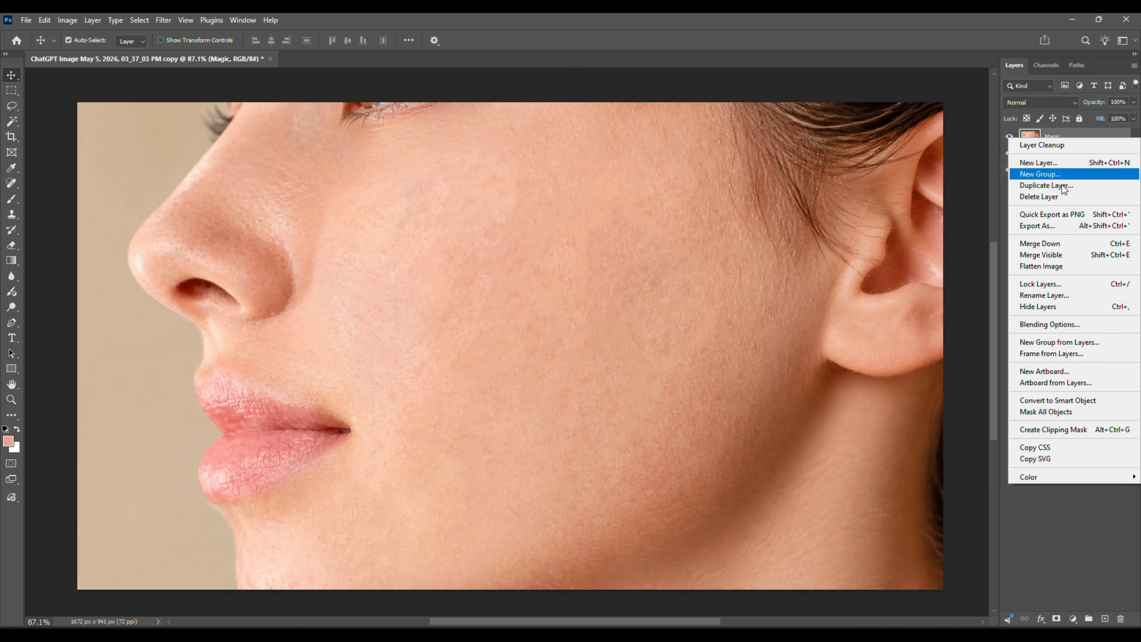
left_click(1057, 400)
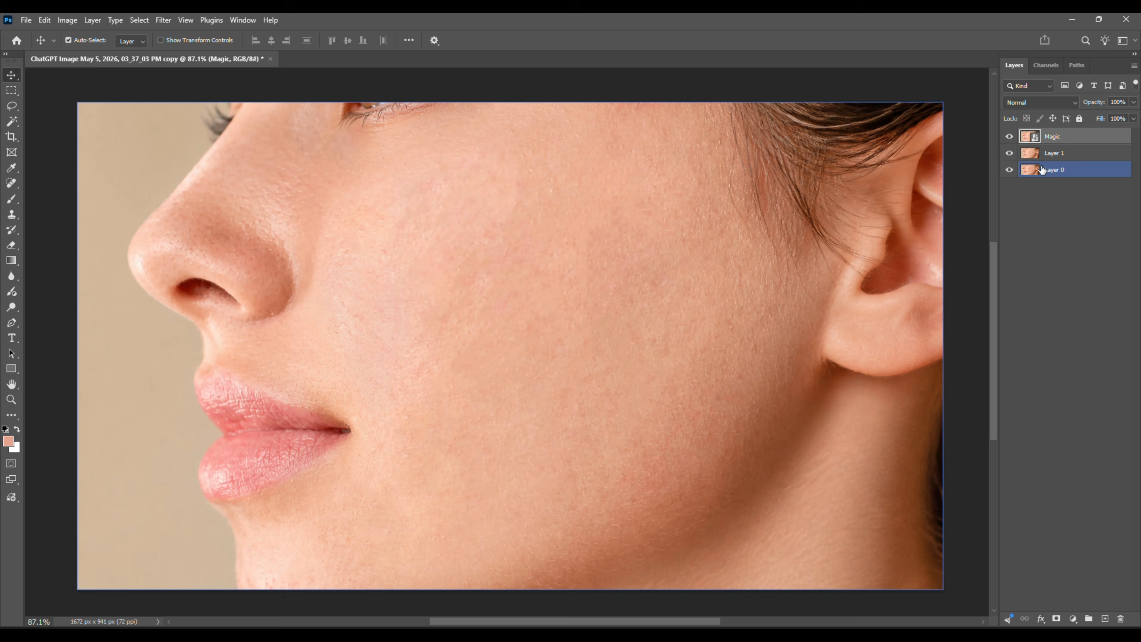
left_click(1036, 99)
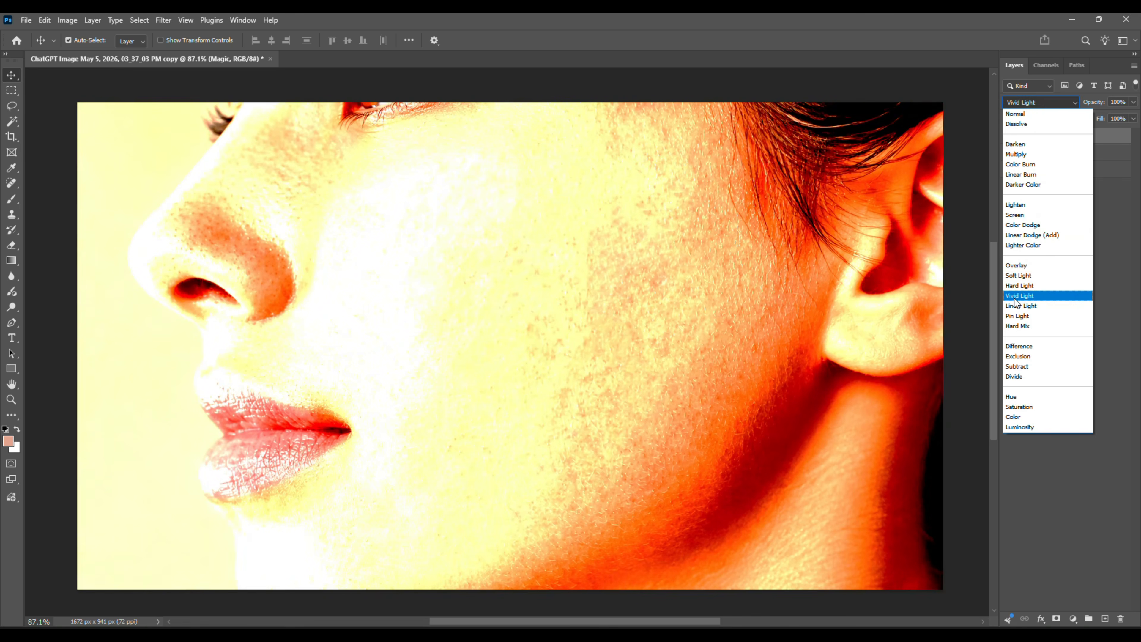
left_click(1019, 295)
Invert the colours of the Magic layer with an image adjustment
left_click(73, 22)
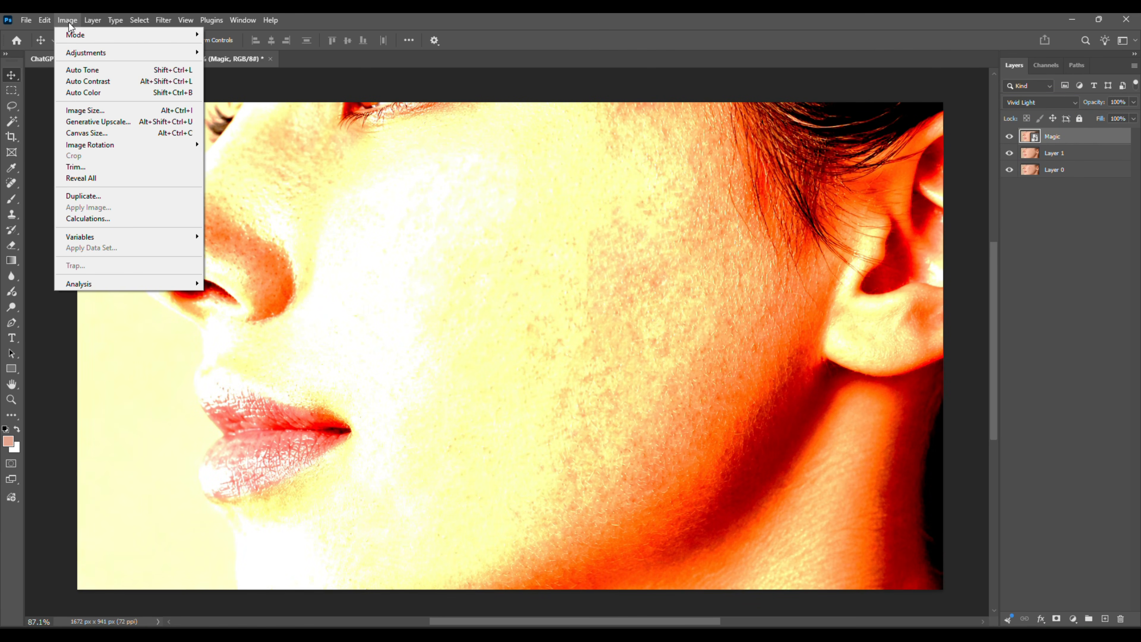
mouse_move(79, 52)
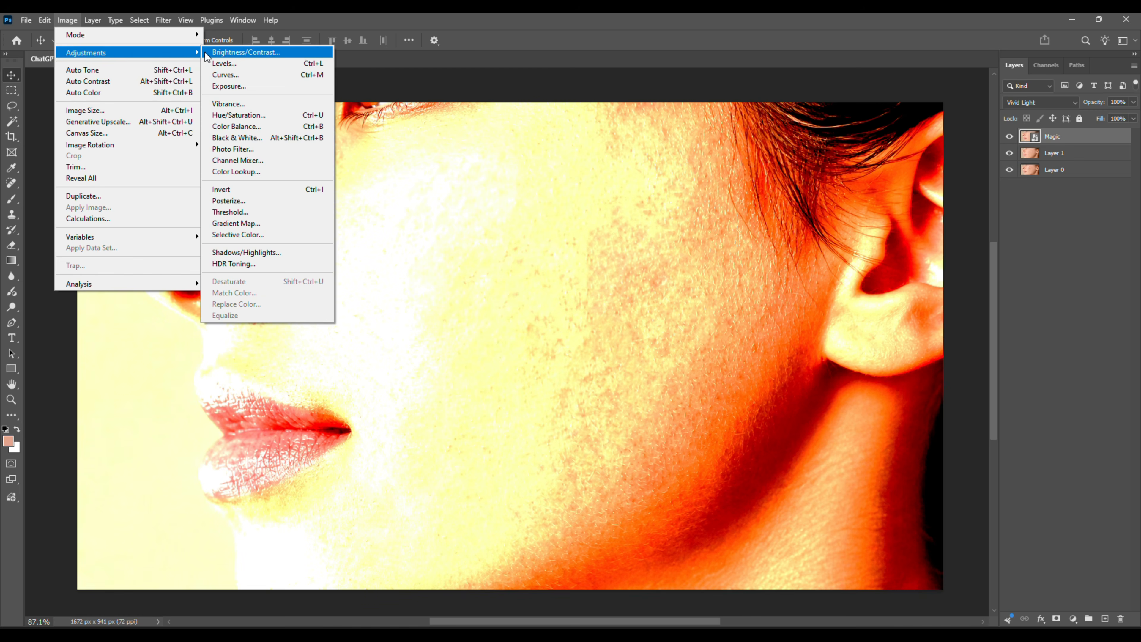
left_click(244, 189)
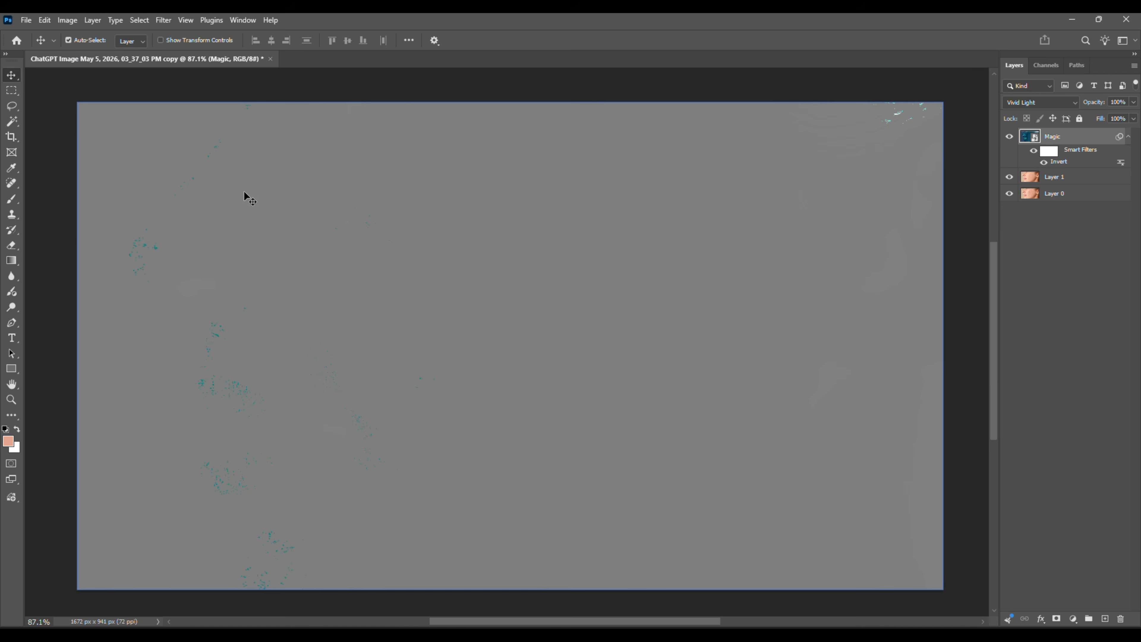
Apply a High Pass filter to the Magic layer, raising the radius until the skin looks softly smoothed
left_click(163, 20)
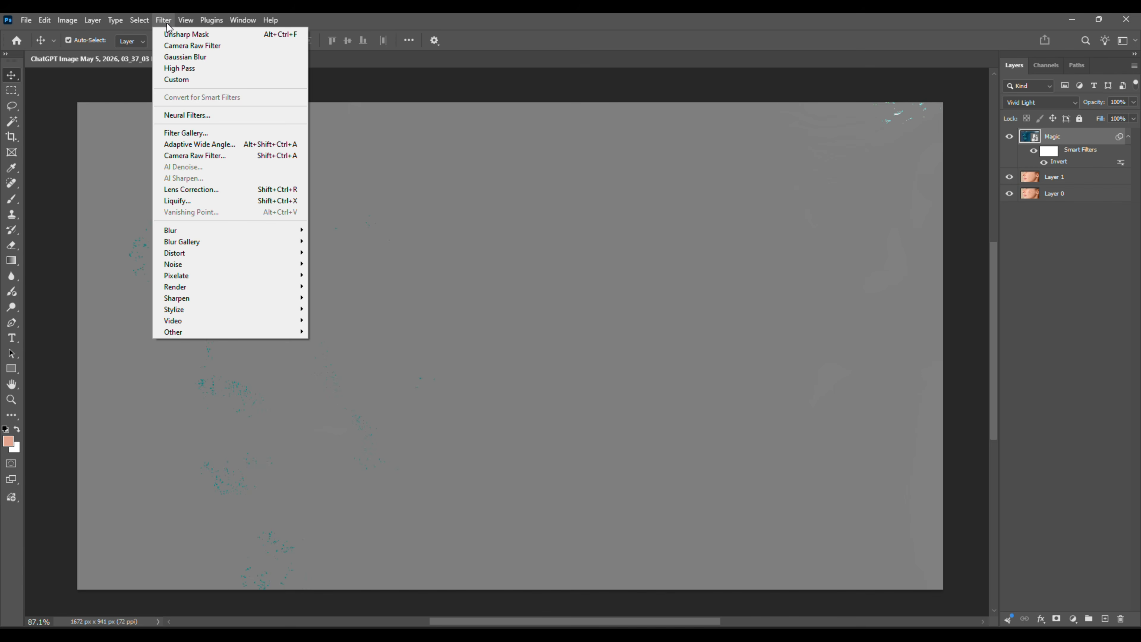
mouse_move(270, 336)
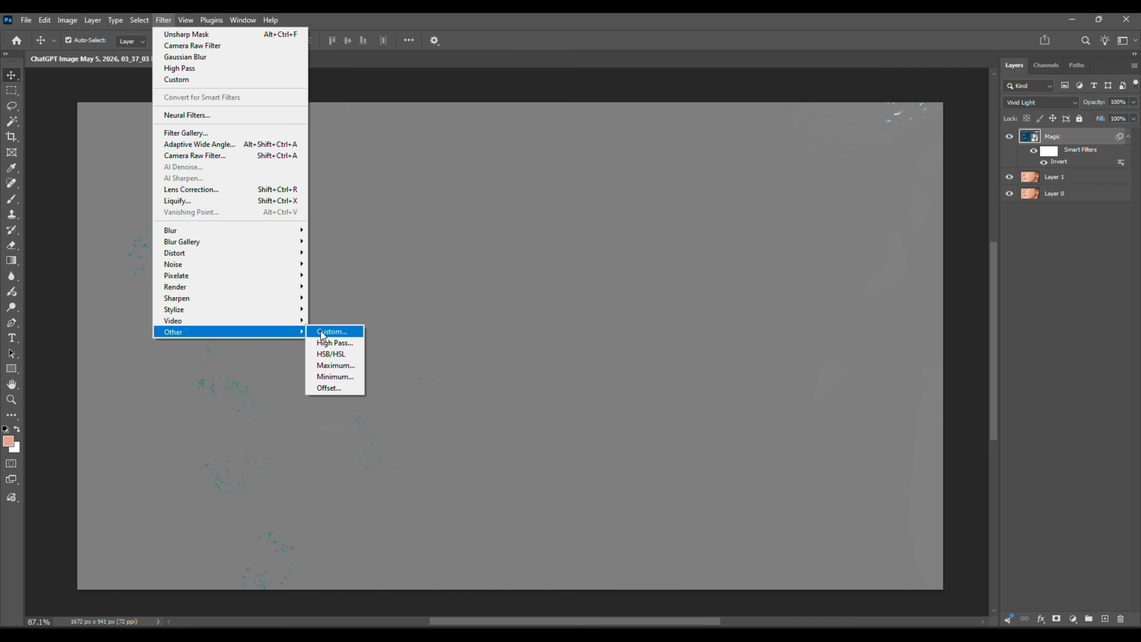
left_click(341, 344)
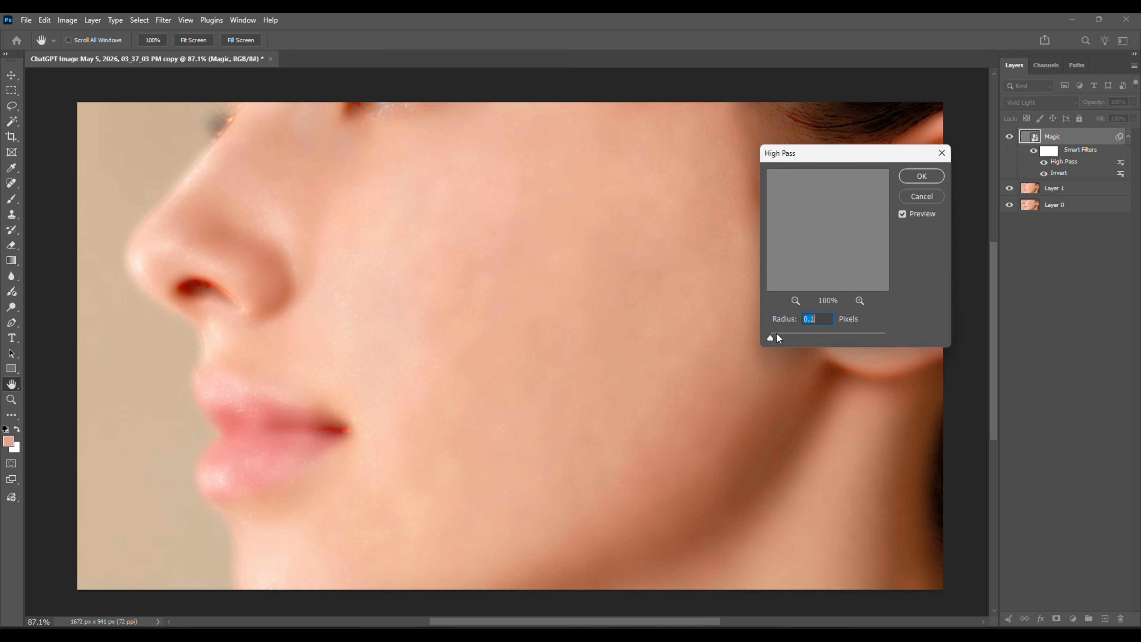
left_click_drag(783, 336, 813, 338)
key("Down")
left_click(908, 175)
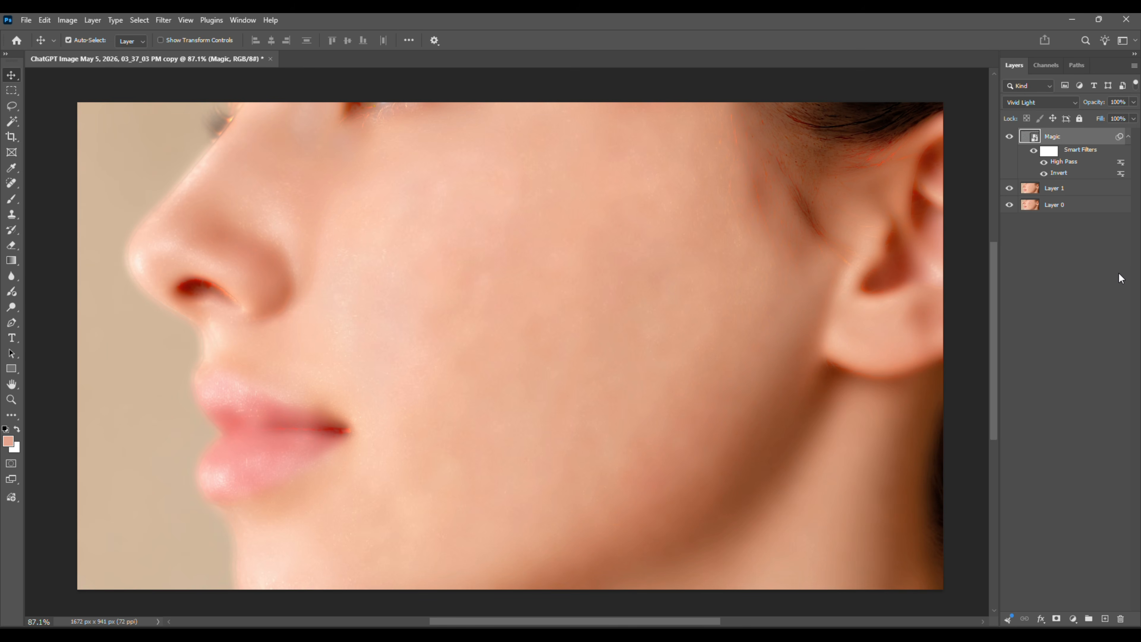
Apply a slight Gaussian Blur to the Magic layer to restore skin texture, and hide the layer with a black mask
left_click(164, 21)
mouse_move(258, 230)
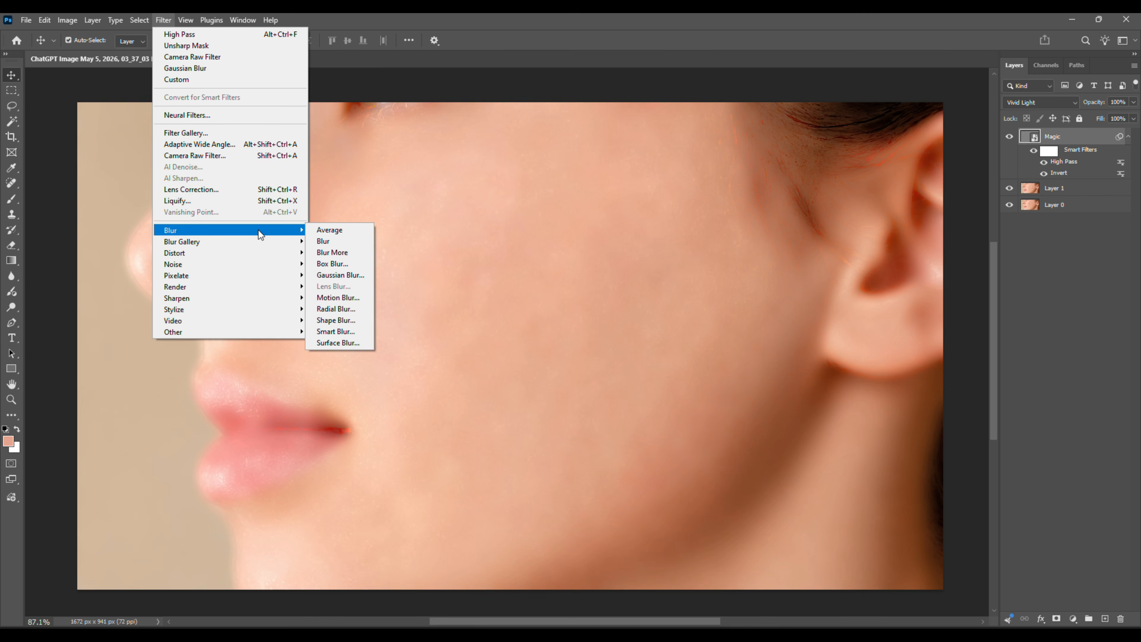
left_click(343, 274)
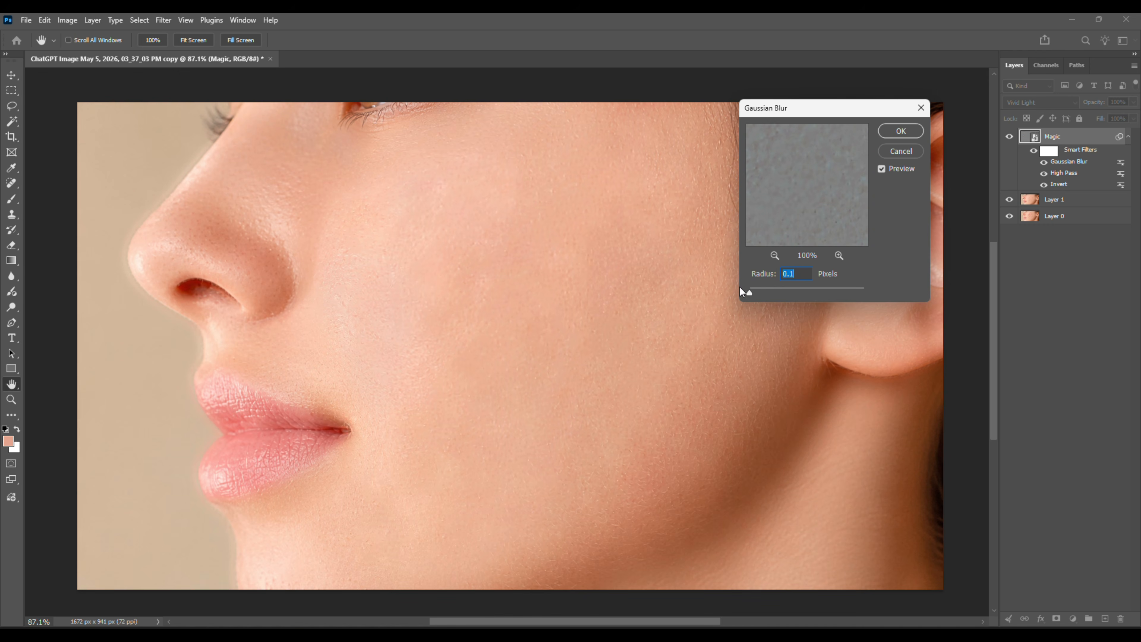
mouse_move(765, 291)
left_mouse_down()
mouse_move(775, 291)
mouse_move(766, 292)
left_mouse_up()
key("Return")
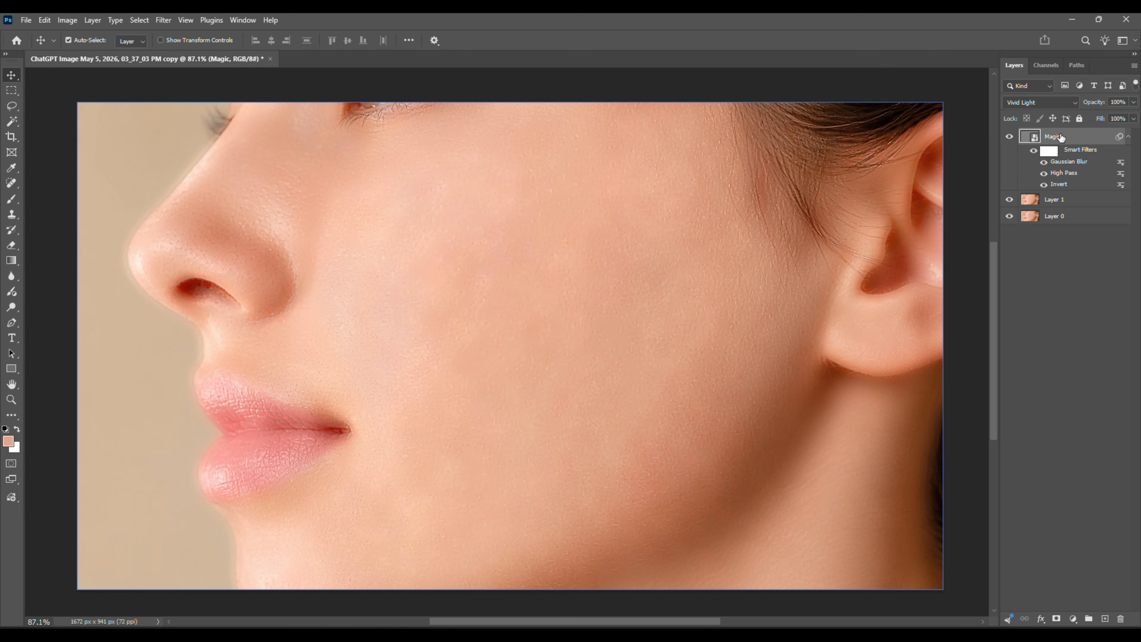
left_click(1056, 619, "alt")
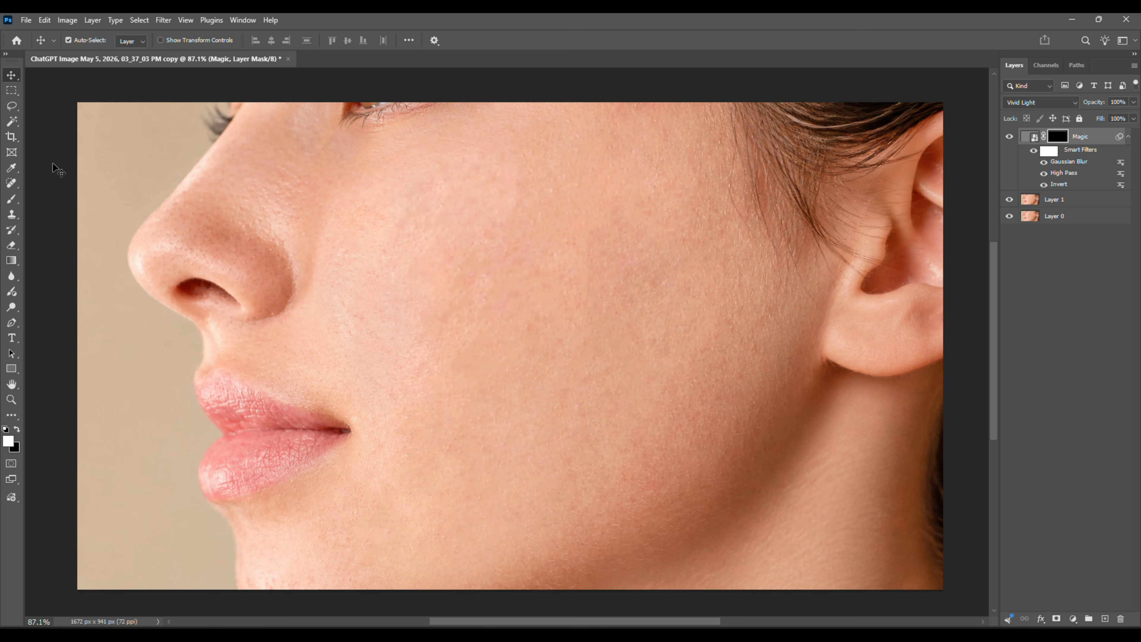
Set up a Soft Round brush at 250 px size, 0% hardness and 22% flow for painting on the Magic layer's mask
key("b")
right_click(14, 202)
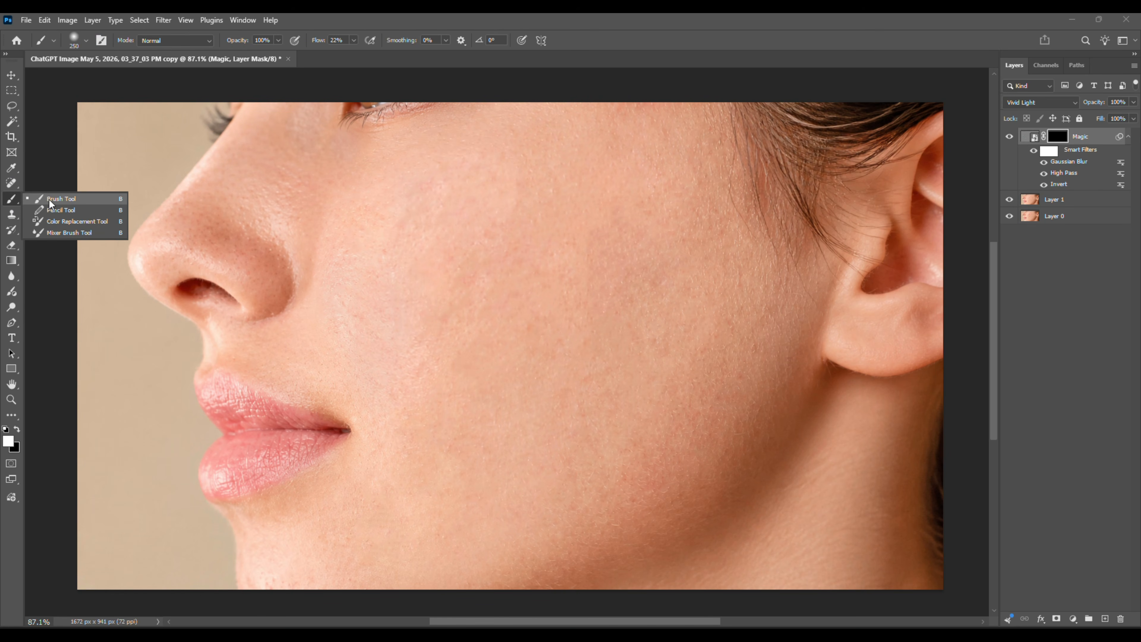
left_click(49, 199)
left_click(73, 40)
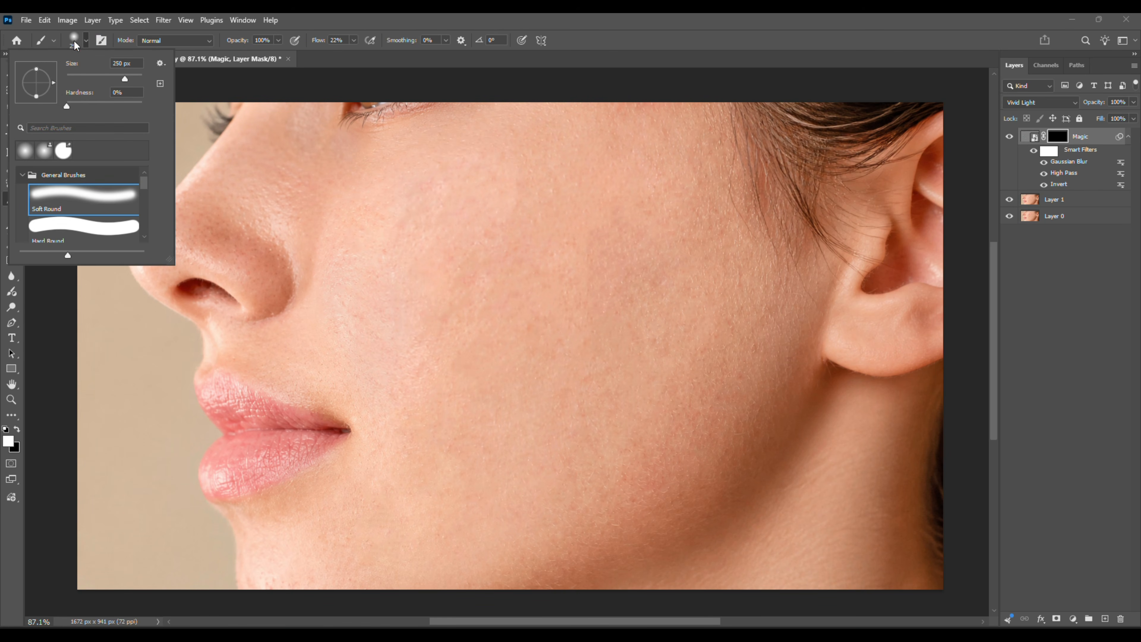
double_click(58, 190)
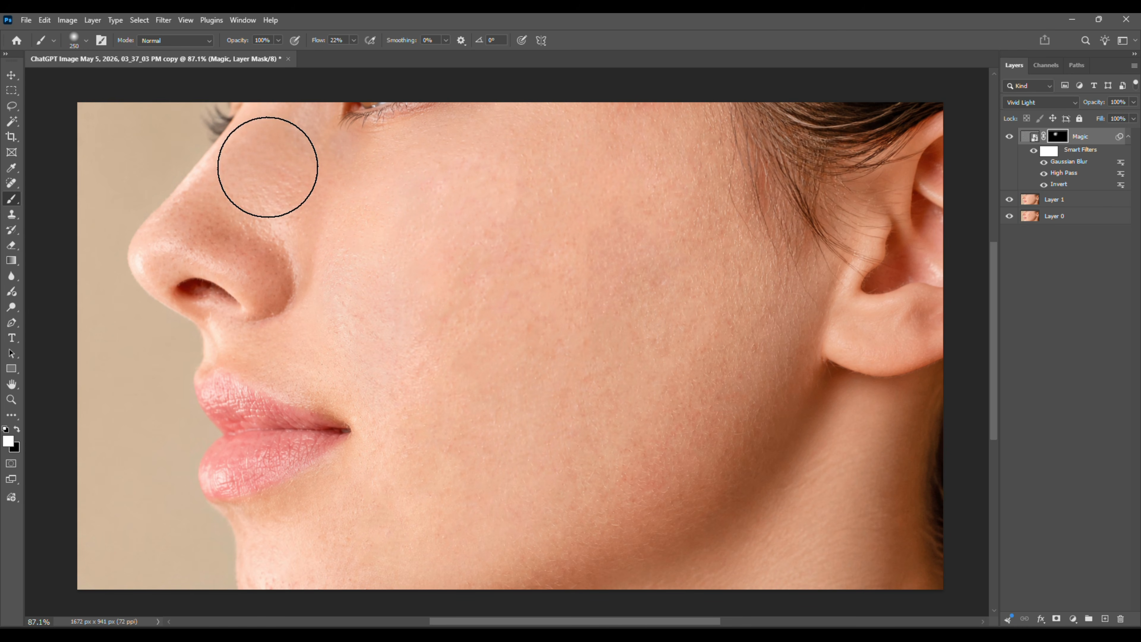
left_click(354, 41)
Paint white on the Magic layer's mask over the nose, cheek and jaw, reducing the brush to 175 px for tighter areas
left_click_drag(252, 211, 263, 222)
mouse_move(654, 138)
left_mouse_down()
mouse_move(520, 233)
mouse_move(646, 247)
mouse_move(682, 438)
mouse_move(655, 497)
mouse_move(685, 405)
mouse_move(430, 504)
left_mouse_up()
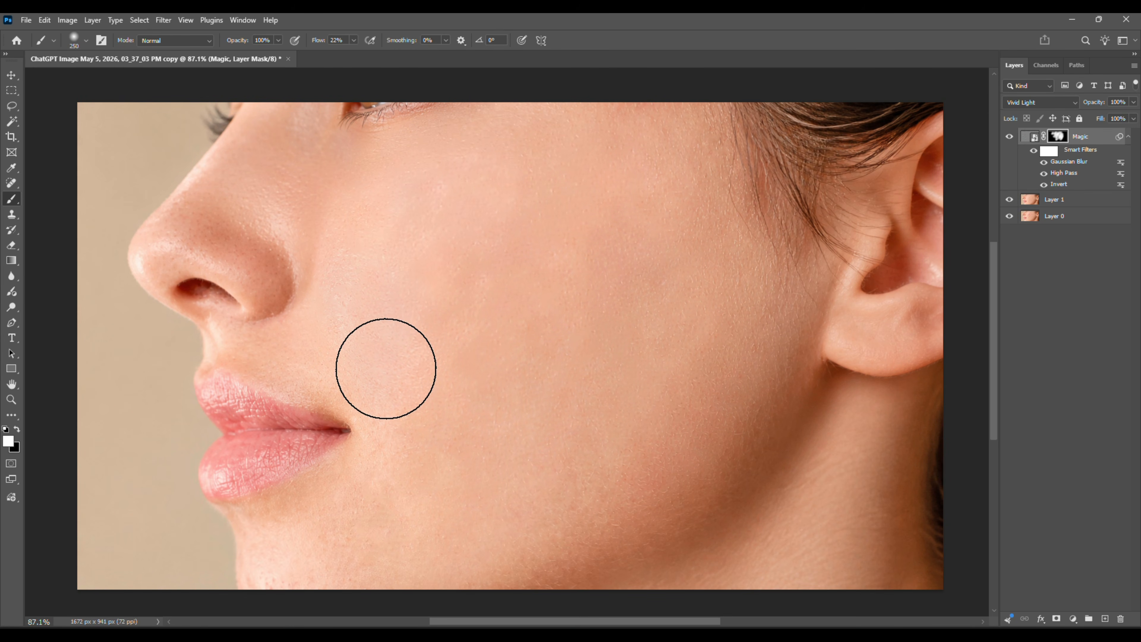
key("bracketleft")
key("bracketleft")
key("bracketleft")
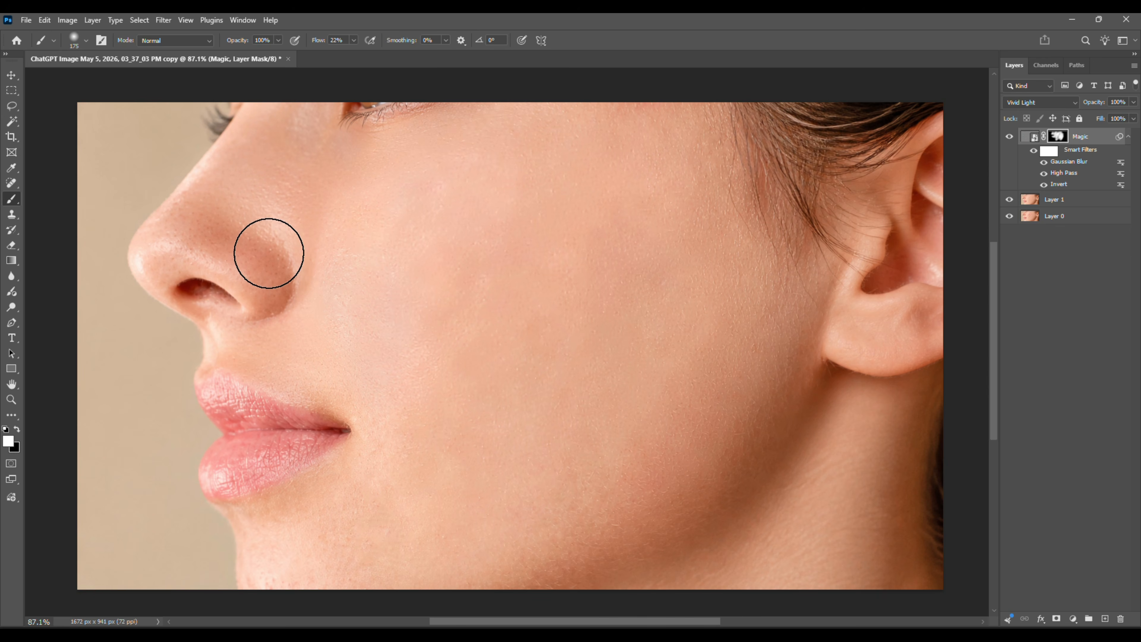
mouse_move(333, 345)
left_mouse_down()
mouse_move(397, 461)
mouse_move(283, 537)
mouse_move(582, 524)
mouse_move(619, 548)
mouse_move(733, 428)
mouse_move(843, 453)
mouse_move(793, 554)
left_mouse_up()
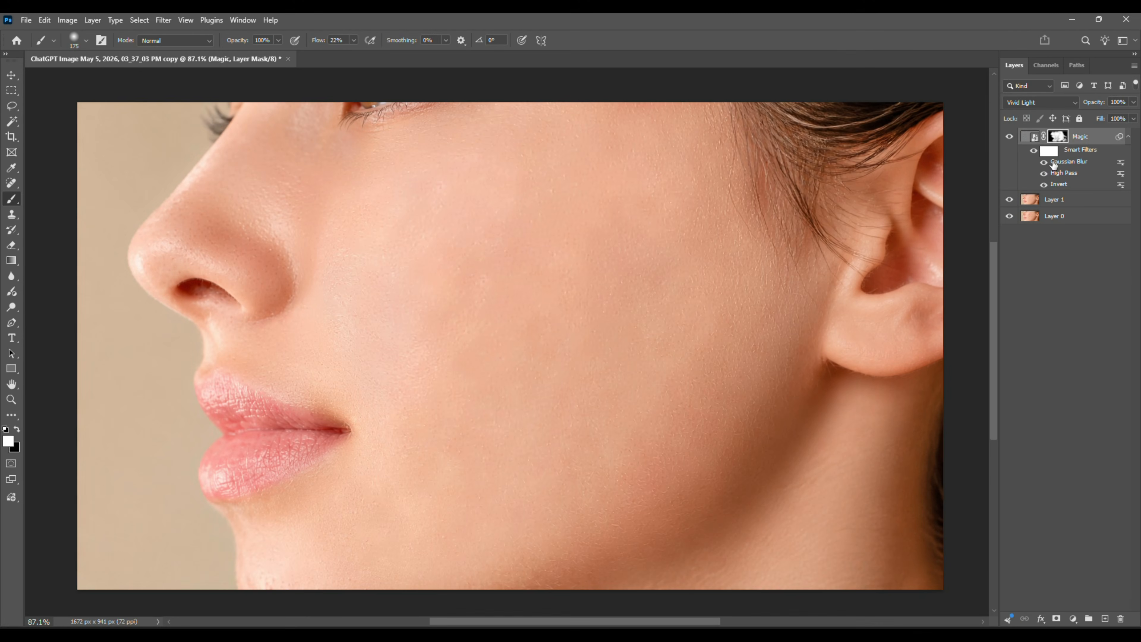
Stamp all visible layers into a new layer on top and convert it to a smart object
key("ctrl+alt+shift+e")
right_click(1070, 138)
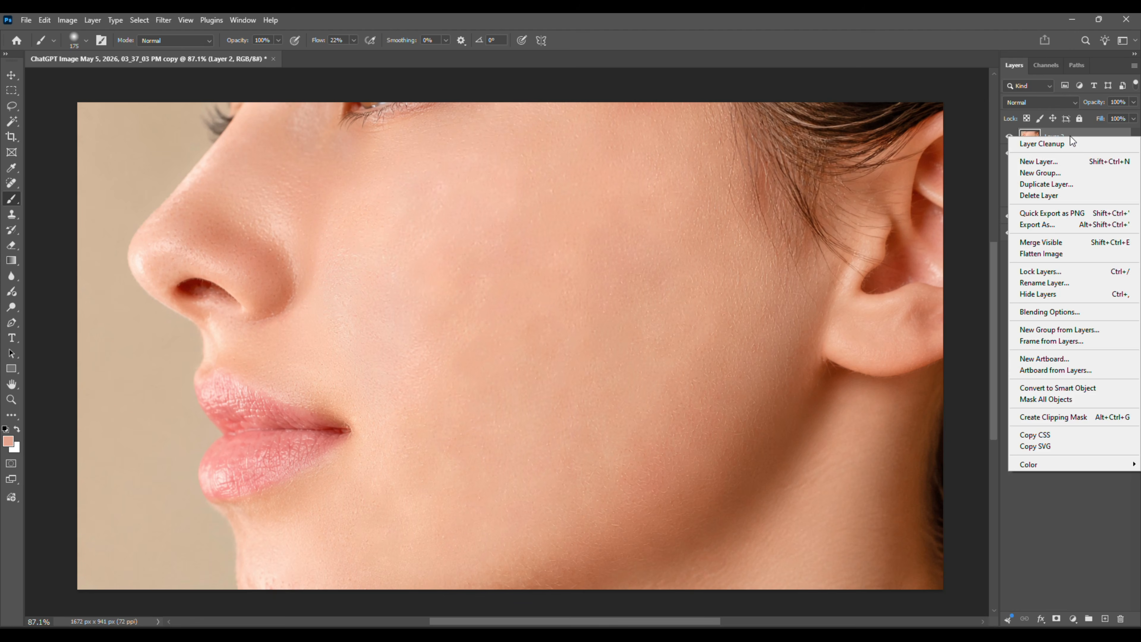
left_click(1066, 389)
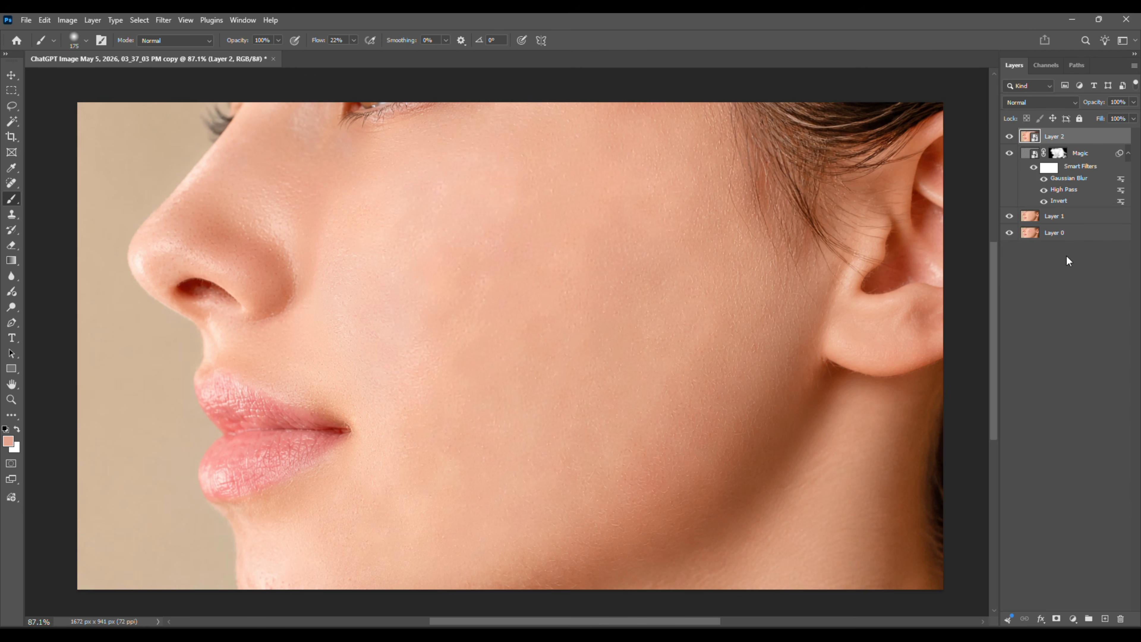
Apply a Camera Raw Filter to Layer 2 with Texture -19, Clarity -43 and Sharpening about 40
left_click(185, 20)
mouse_move(163, 20)
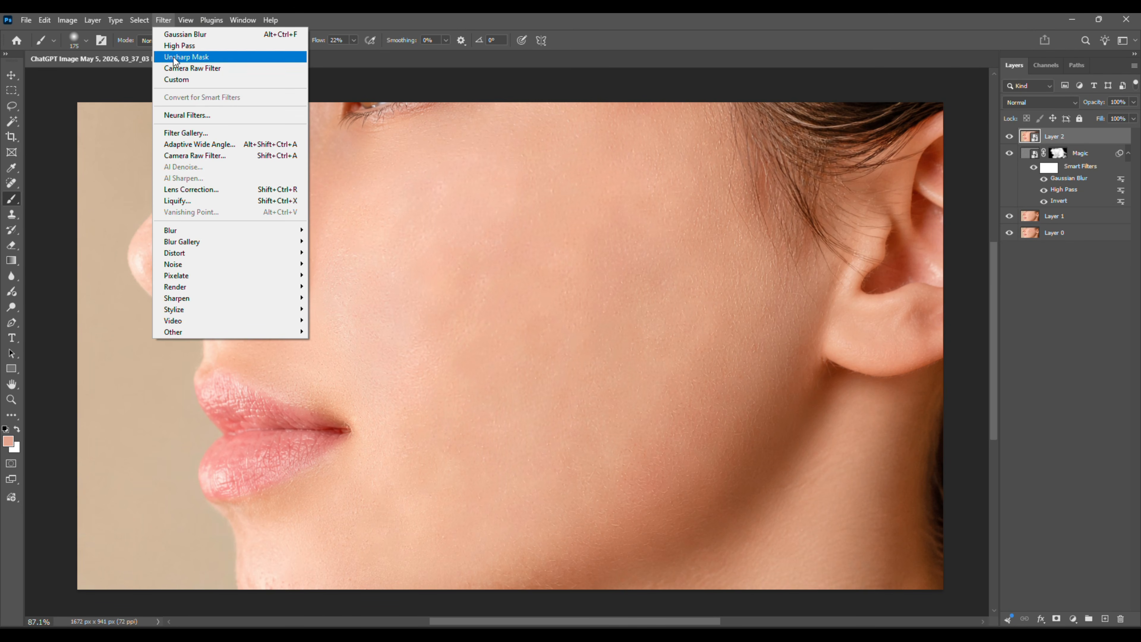
left_click(189, 156)
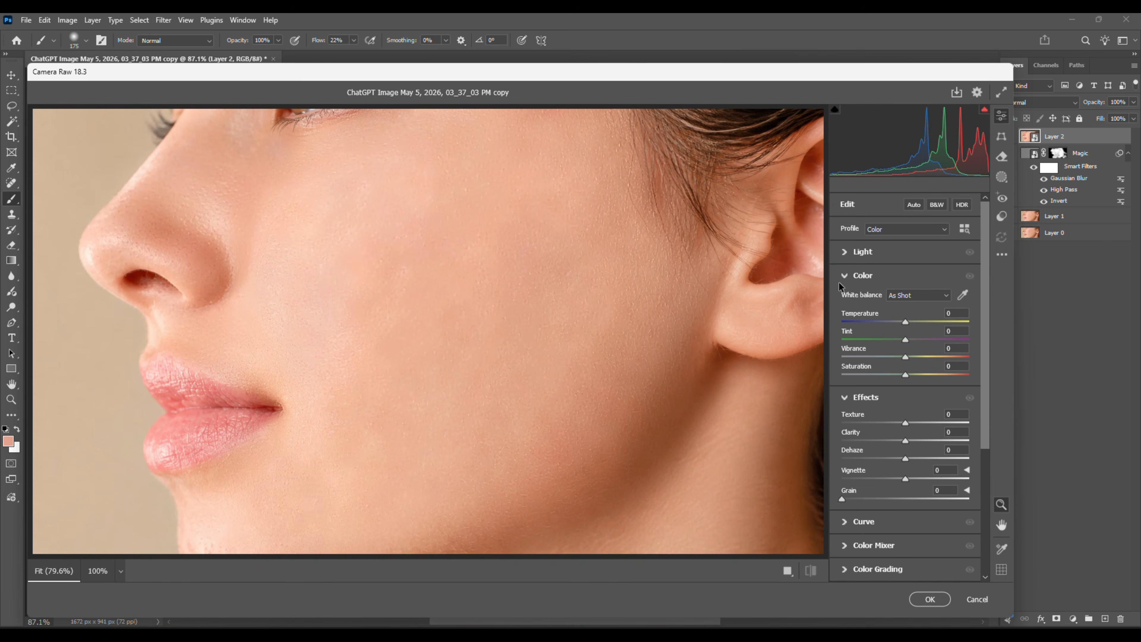
scroll(887, 379, "down", 2)
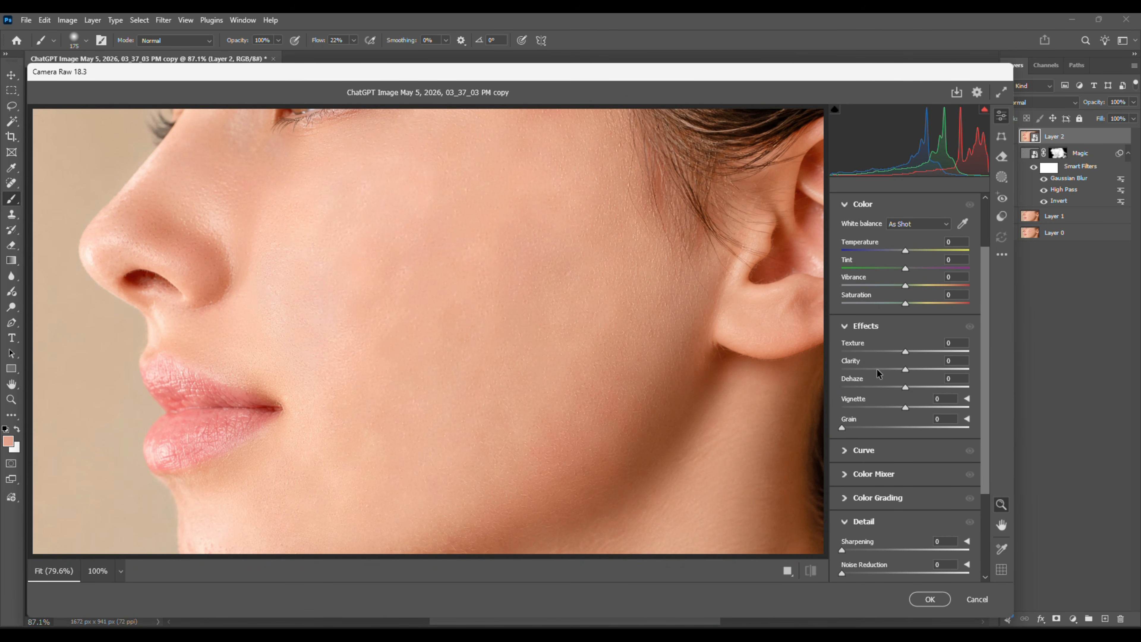
left_click_drag(877, 369, 873, 369)
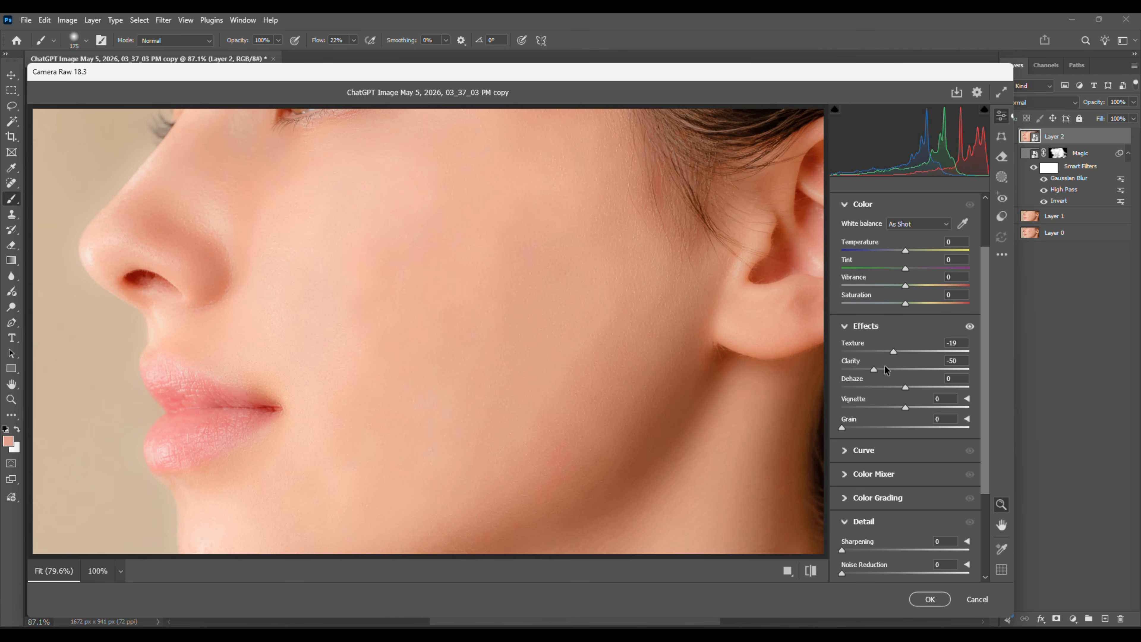
scroll(928, 373, "down", 3)
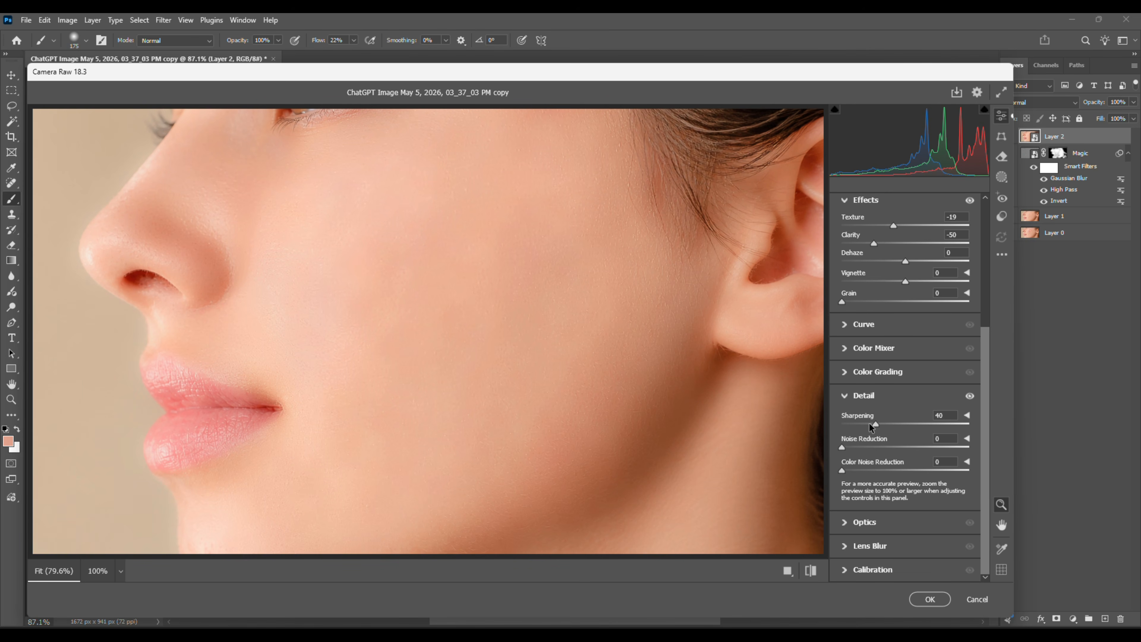
scroll(912, 337, "up", 4)
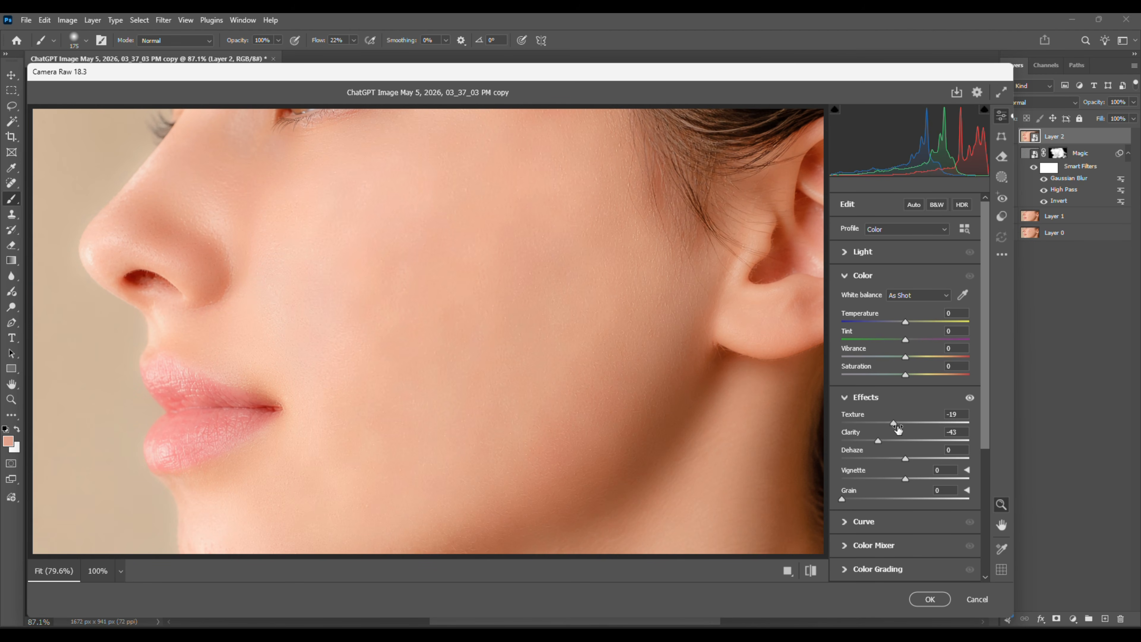
left_click(929, 599)
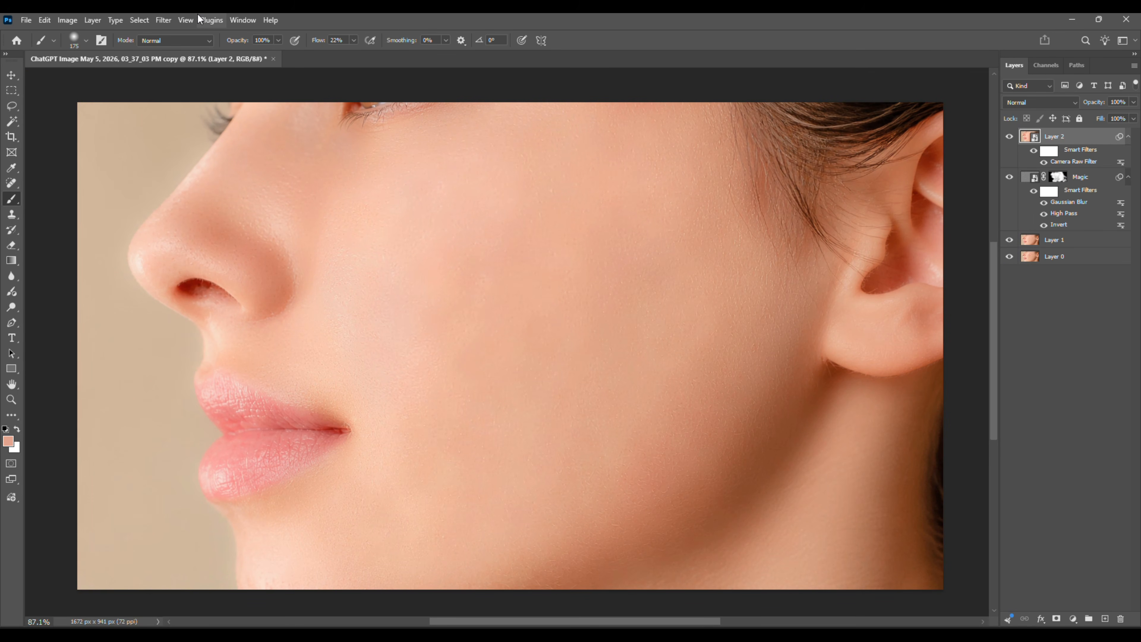
Sharpen Layer 2 with an Unsharp Mask of Amount 66%, Radius 1.3 pixels and Threshold 0
left_click(166, 20)
mouse_move(214, 296)
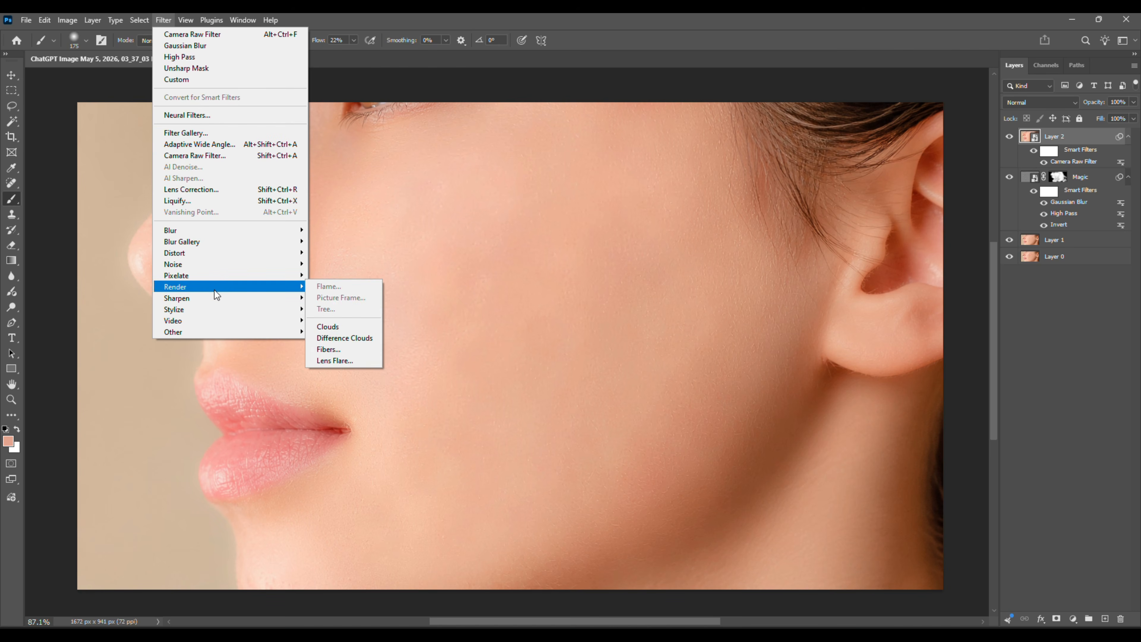
left_click(340, 343)
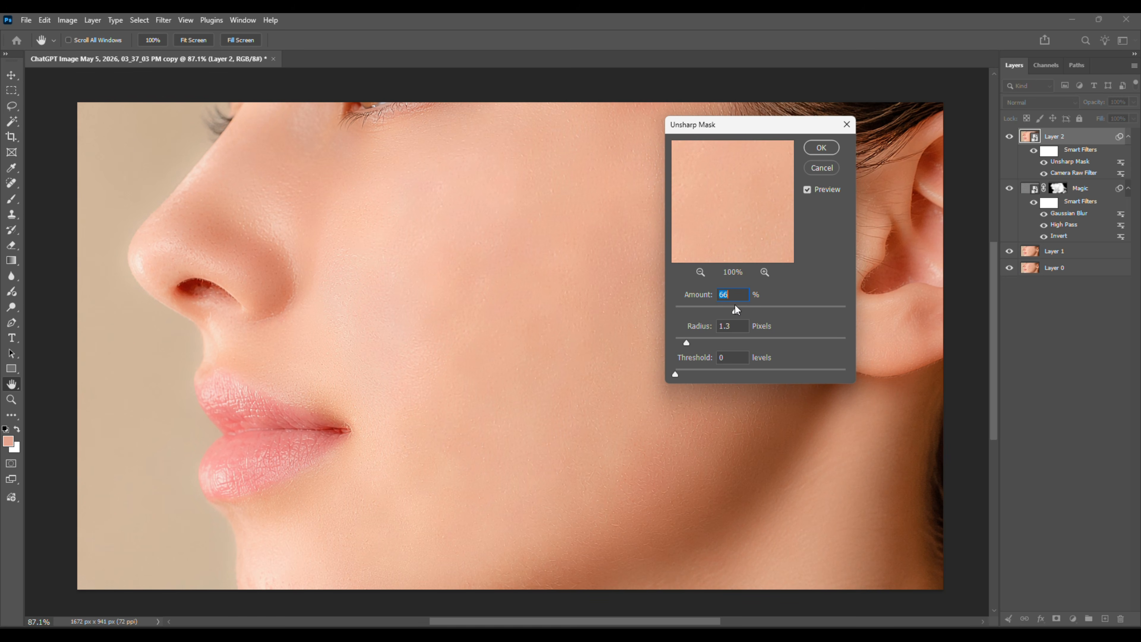
left_click(809, 189)
left_click(820, 149)
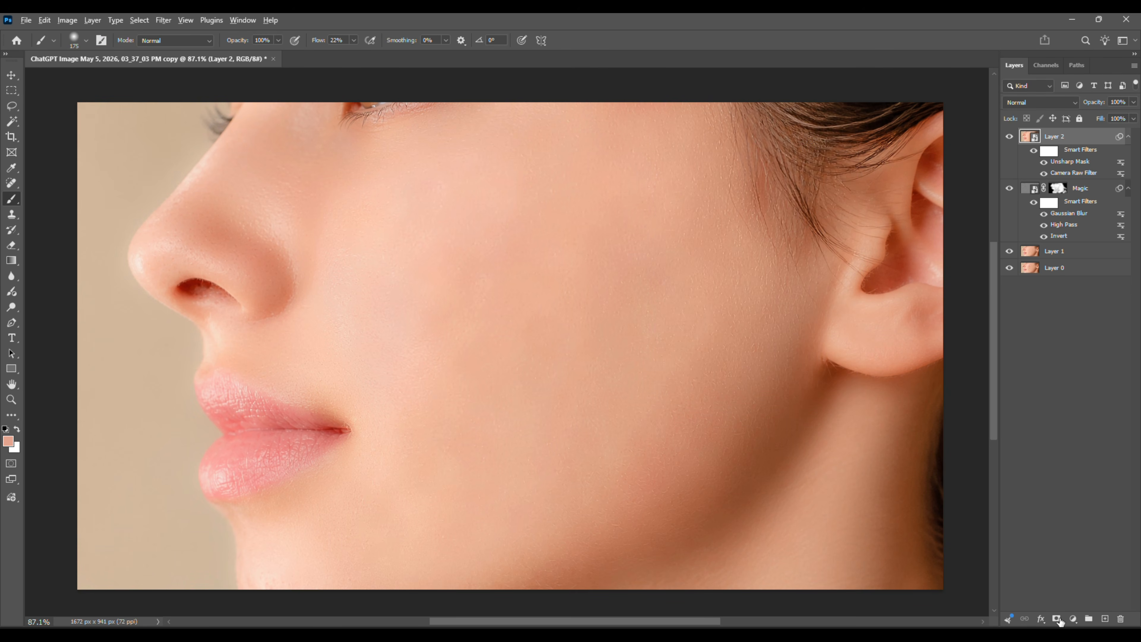
Hide Layer 2 with a black mask and paint white on it over the nose with the soft brush
left_click(1057, 619, "alt")
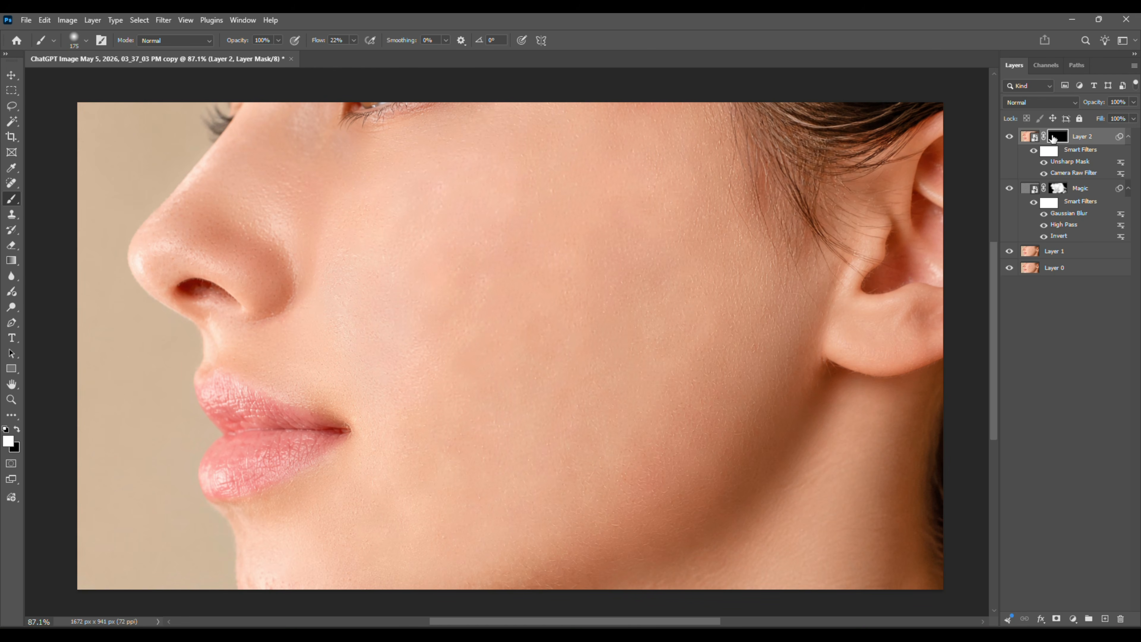
left_click(13, 205)
scroll(295, 211, "up", 1)
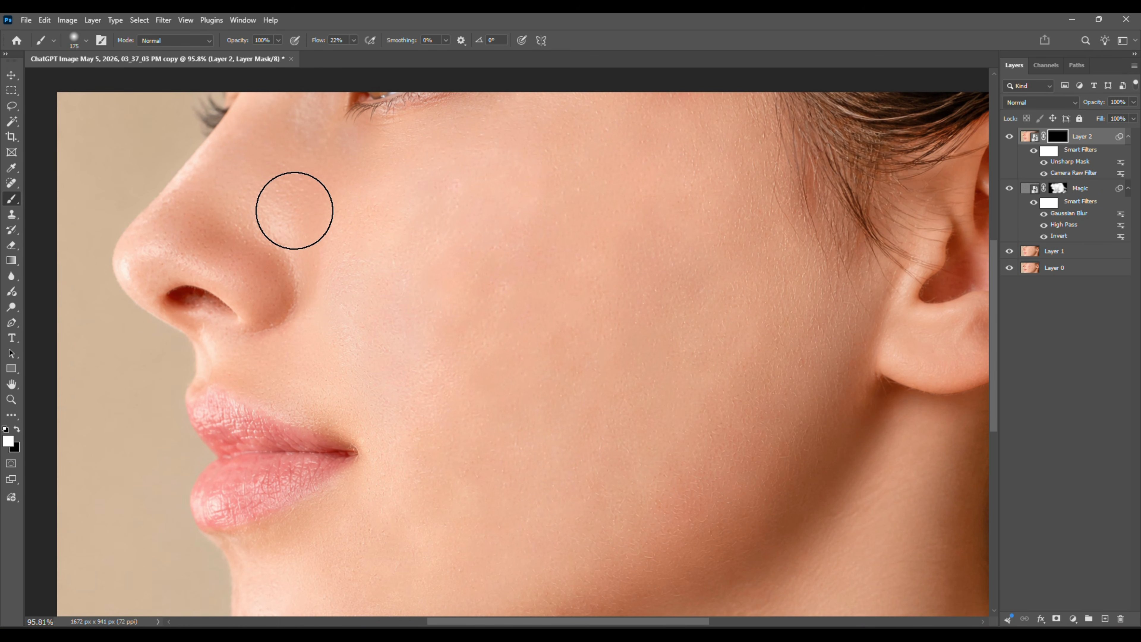
mouse_move(294, 211)
left_mouse_down()
mouse_move(180, 229)
mouse_move(280, 259)
mouse_move(195, 239)
mouse_move(255, 235)
mouse_move(230, 213)
mouse_move(263, 175)
mouse_move(302, 213)
mouse_move(301, 233)
mouse_move(290, 159)
mouse_move(222, 218)
mouse_move(197, 222)
mouse_move(188, 249)
left_mouse_up()
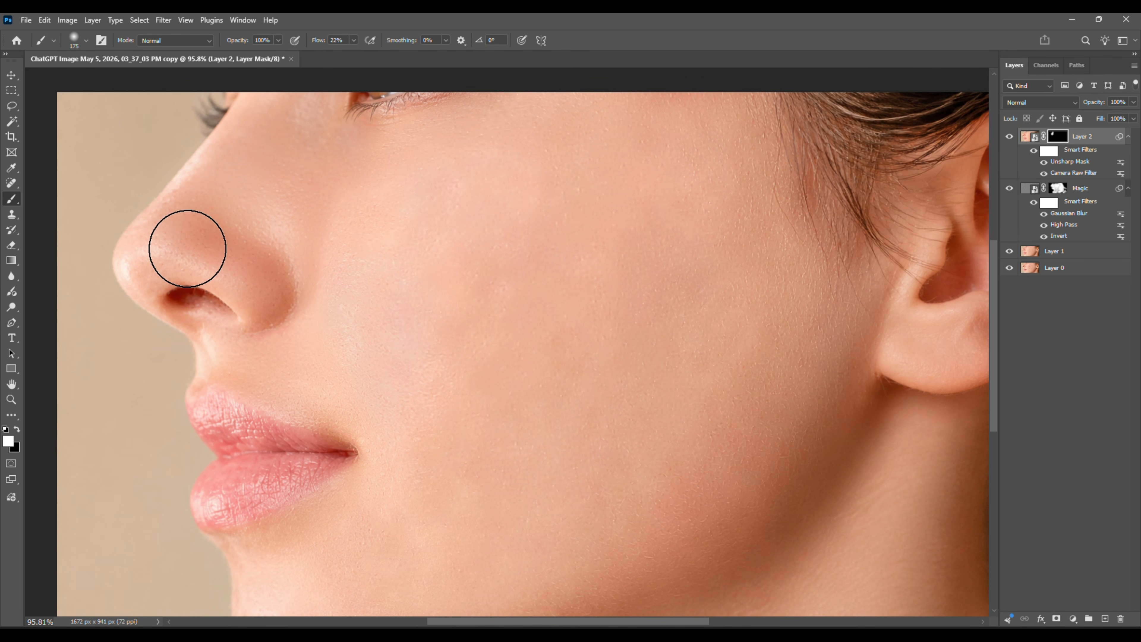
Reduce the brush to 100 px and paint white on Layer 2's mask over the lips
key("bracketleft")
key("bracketleft")
key("bracketleft")
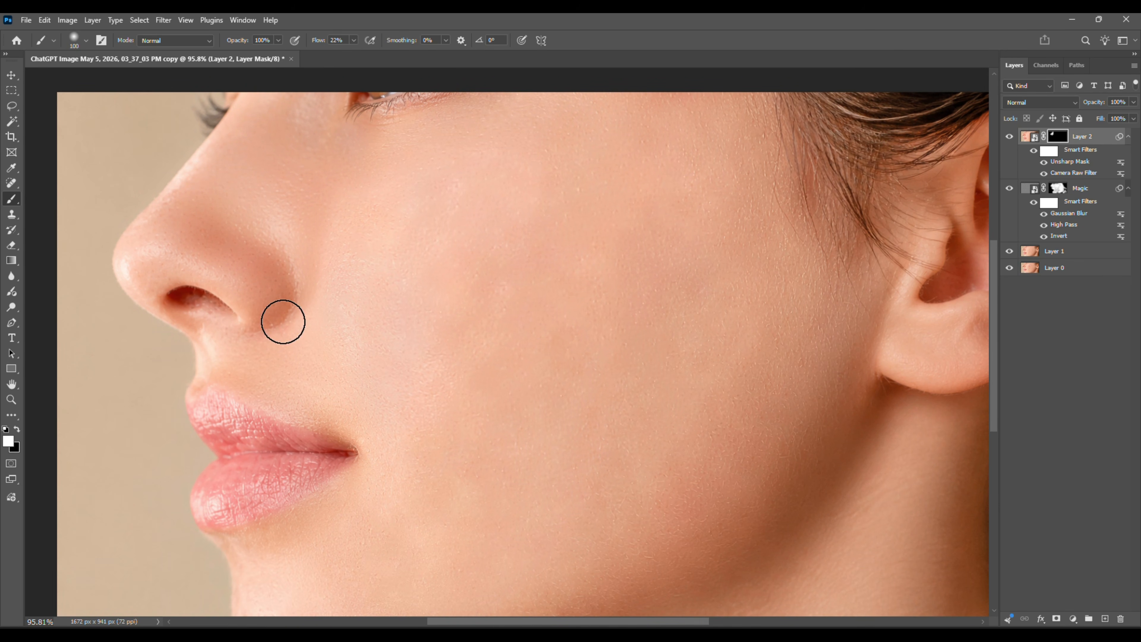
mouse_move(225, 428)
left_mouse_down()
mouse_move(276, 443)
mouse_move(310, 472)
mouse_move(224, 494)
left_mouse_up()
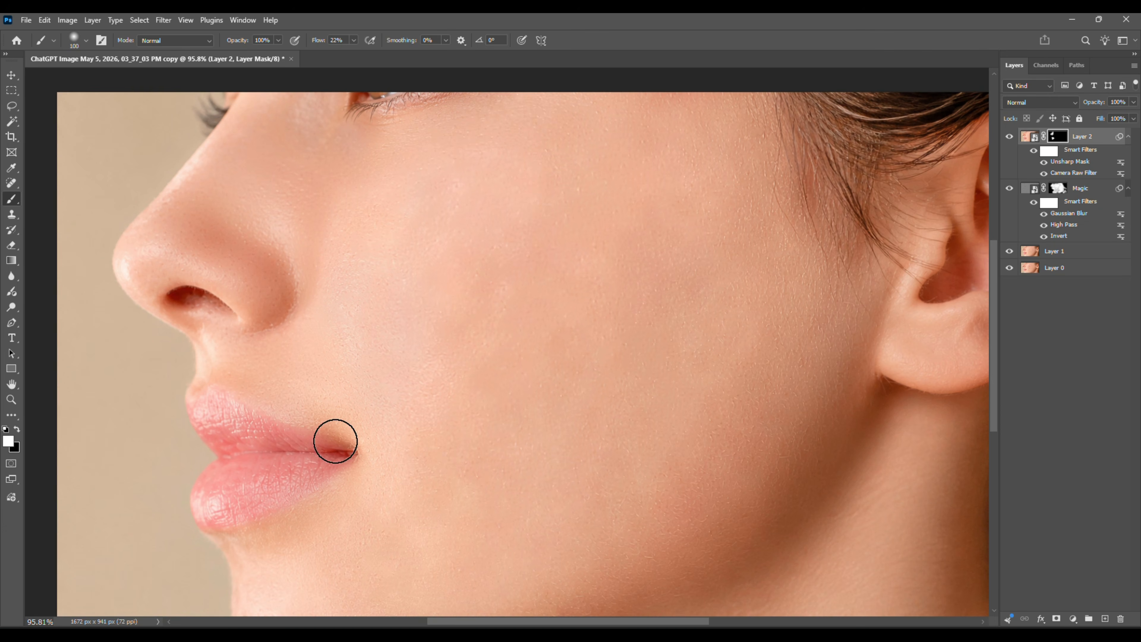
Enlarge the brush to 250 px and paint white on Layer 2's mask from under the eye across the cheek, jaw and chin
scroll(364, 384, "down", 2)
scroll(433, 279, "up", 1)
key("bracketright")
key("bracketright")
key("bracketright")
key("bracketright")
key("bracketright")
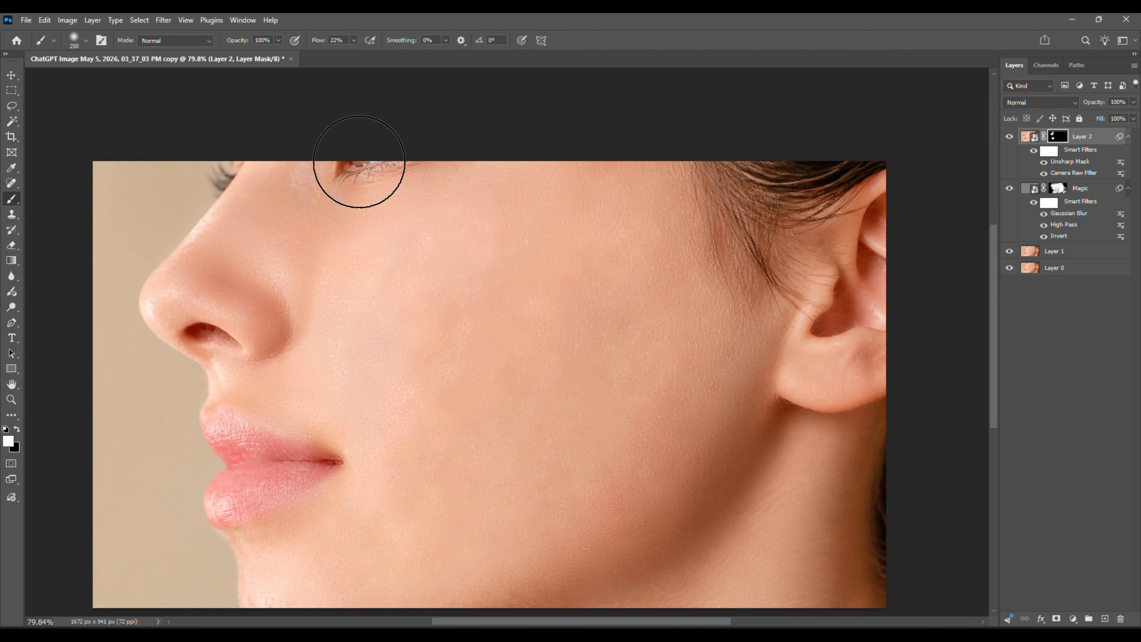
mouse_move(360, 162)
left_mouse_down()
mouse_move(400, 362)
mouse_move(312, 365)
mouse_move(459, 356)
left_mouse_up()
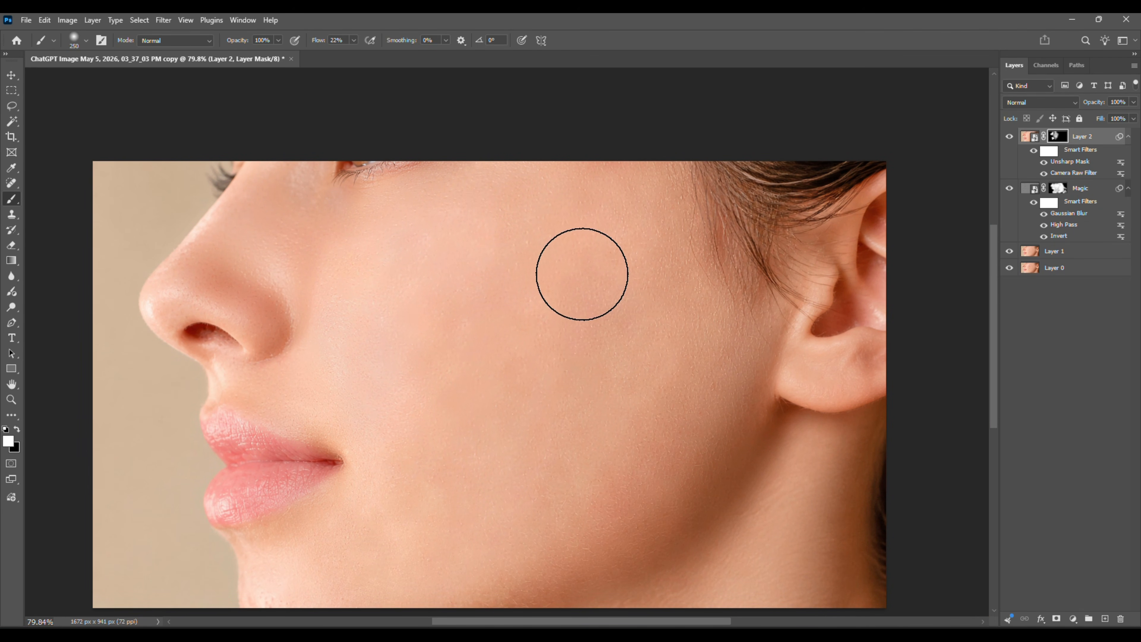
mouse_move(582, 274)
left_mouse_down()
mouse_move(653, 181)
mouse_move(720, 318)
mouse_move(722, 418)
mouse_move(566, 546)
mouse_move(413, 571)
mouse_move(476, 352)
mouse_move(527, 250)
mouse_move(435, 281)
mouse_move(495, 208)
mouse_move(385, 283)
mouse_move(362, 494)
mouse_move(323, 544)
mouse_move(343, 618)
left_mouse_up()
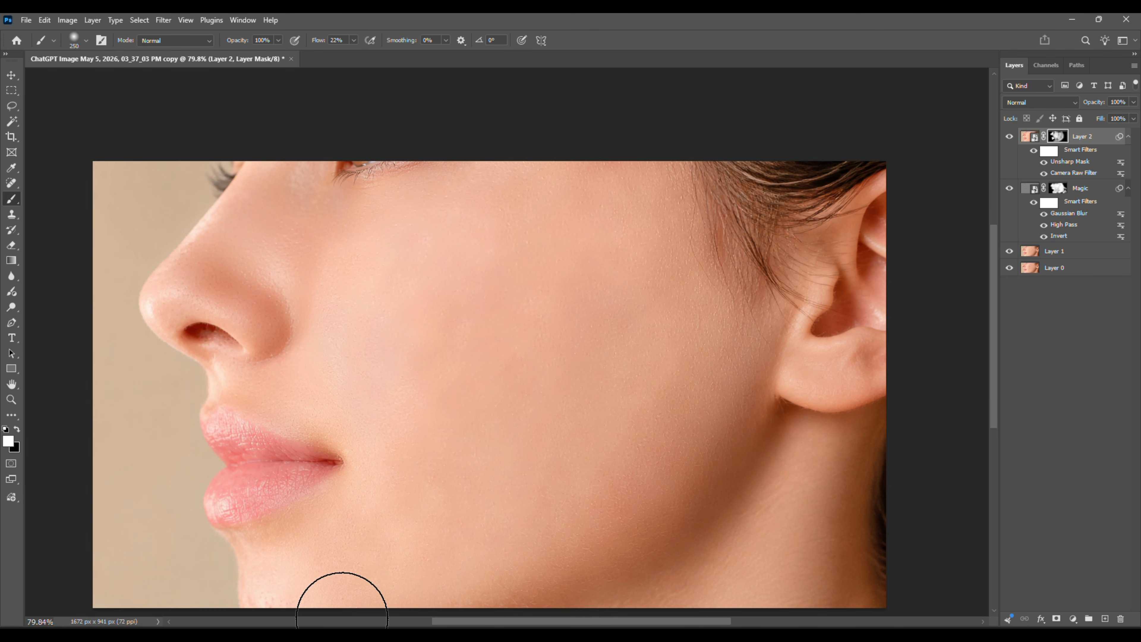
scroll(522, 324, "down", 5)
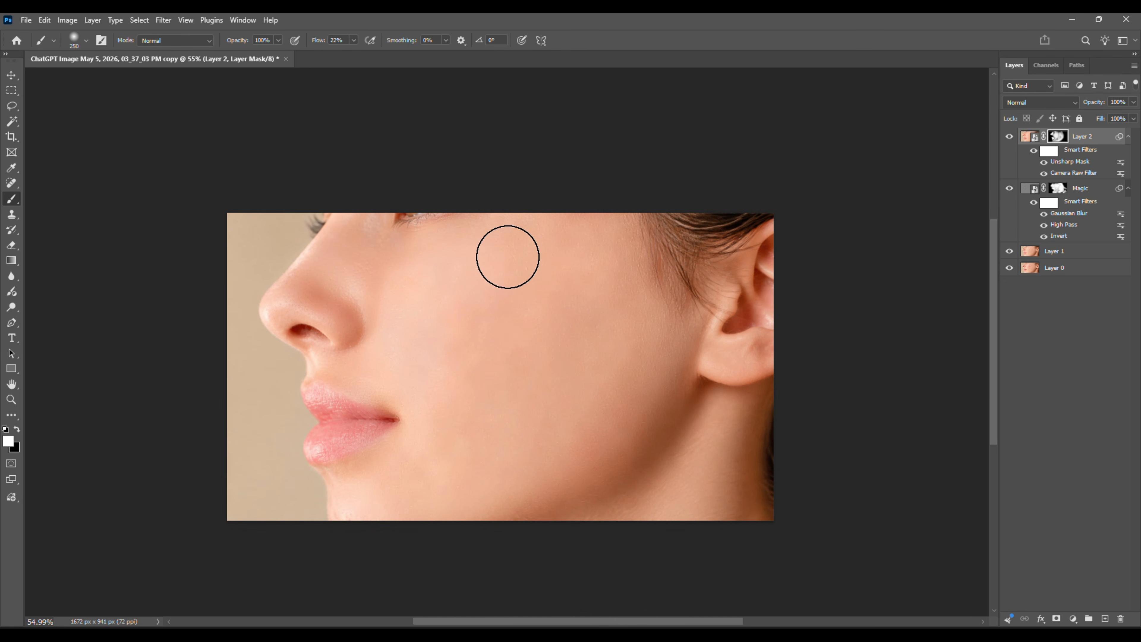
mouse_move(507, 256)
left_mouse_down()
mouse_move(570, 337)
mouse_move(459, 432)
mouse_move(308, 503)
mouse_move(620, 394)
left_mouse_up()
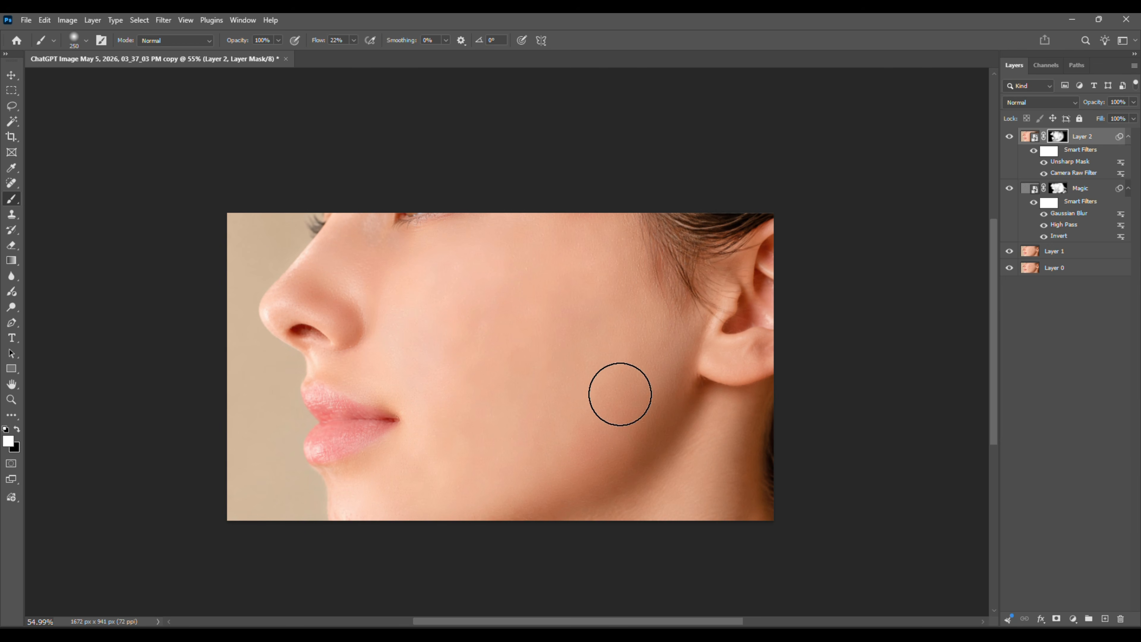
scroll(506, 331, "up", 4)
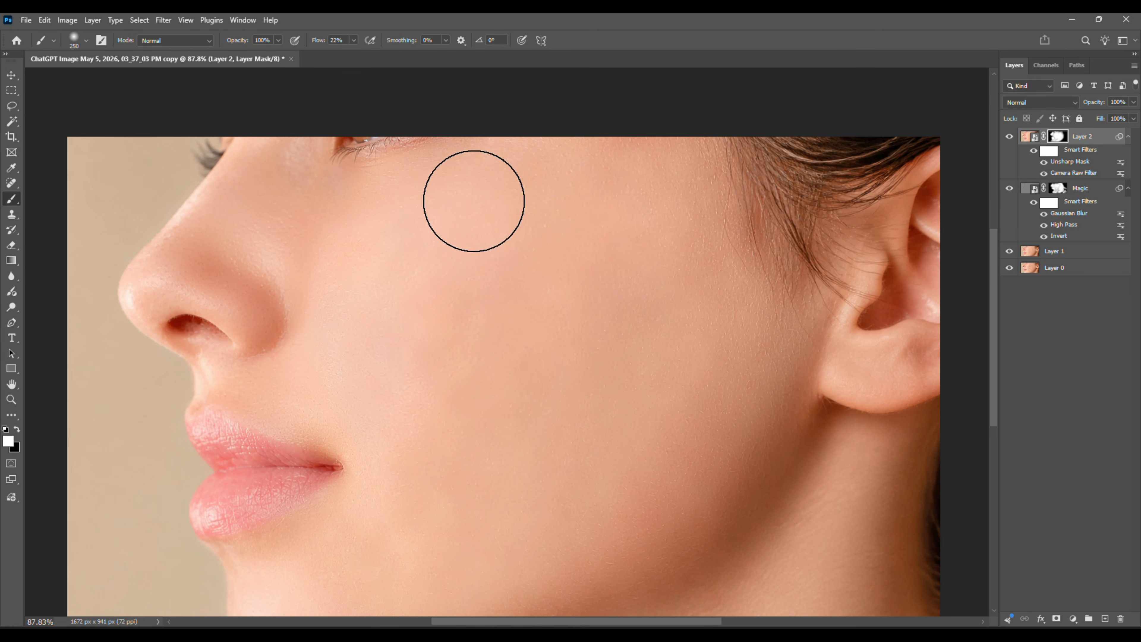
scroll(588, 221, "down", 2)
scroll(824, 165, "up", 4)
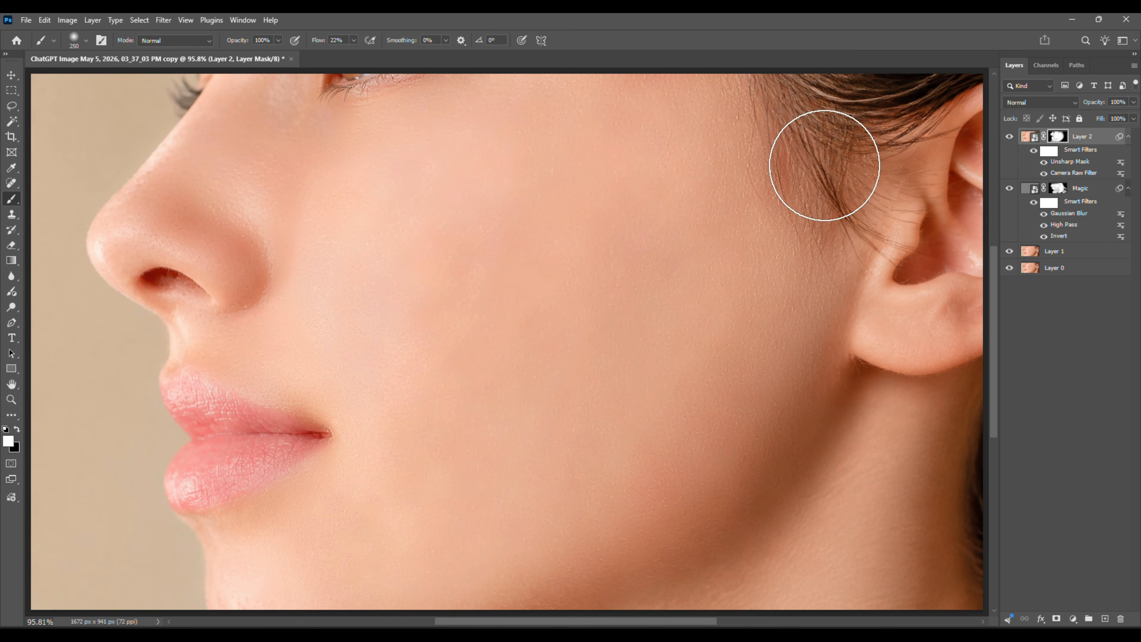
Group the retouching layers above Layer 0 and toggle the group's visibility to compare the skin before and after
left_click(1071, 251)
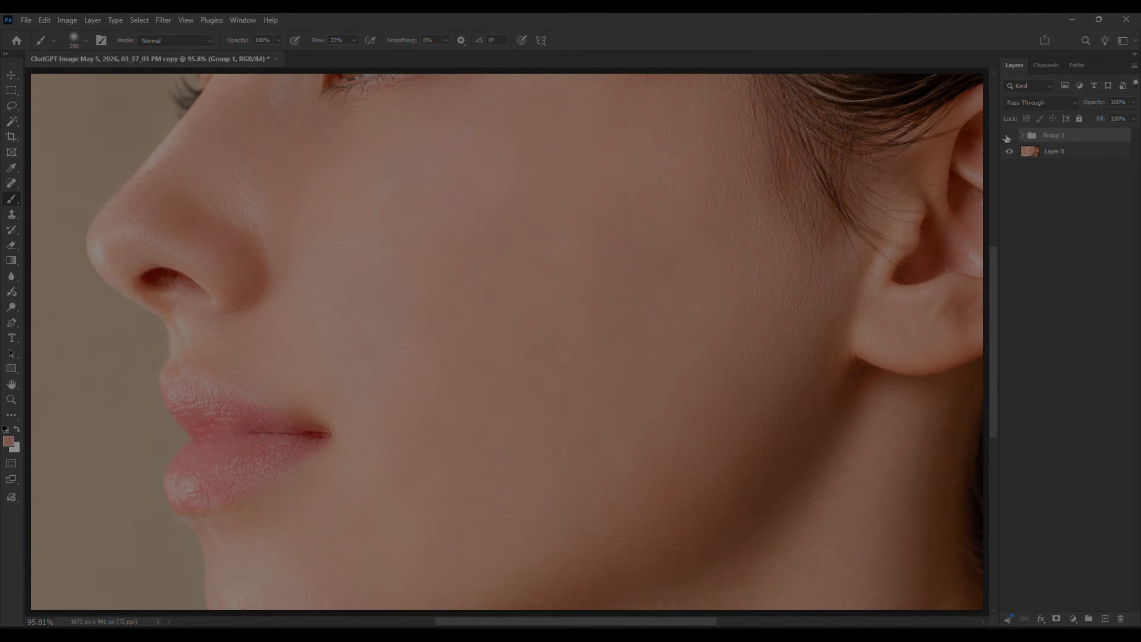
left_click(1008, 135)
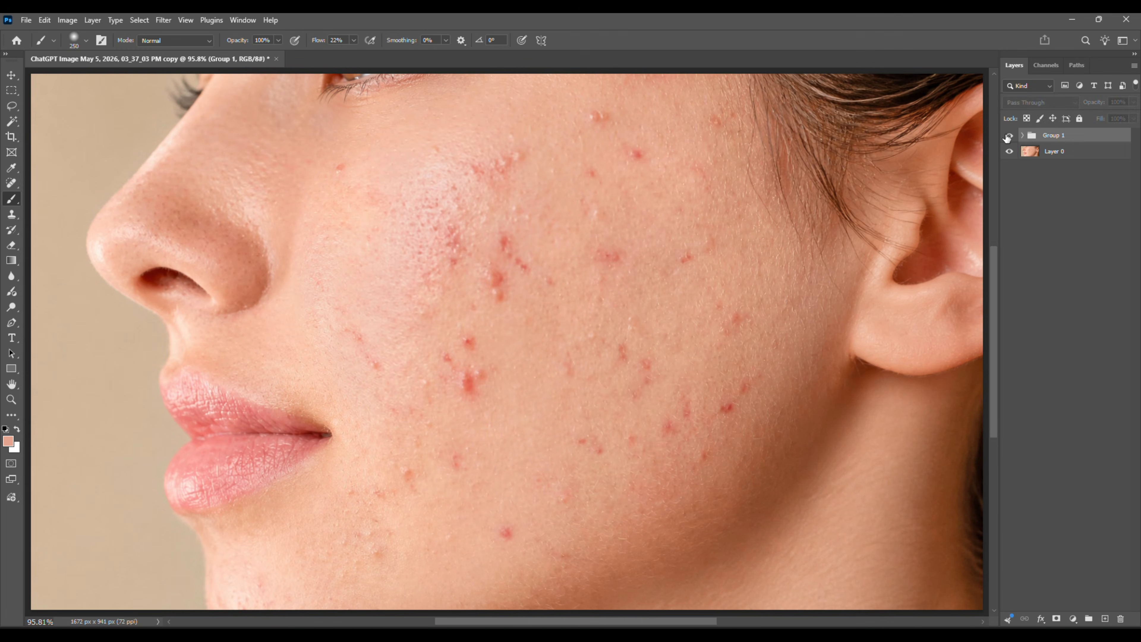
left_click(1007, 135)
left_click(1007, 136)
left_click(1008, 136)
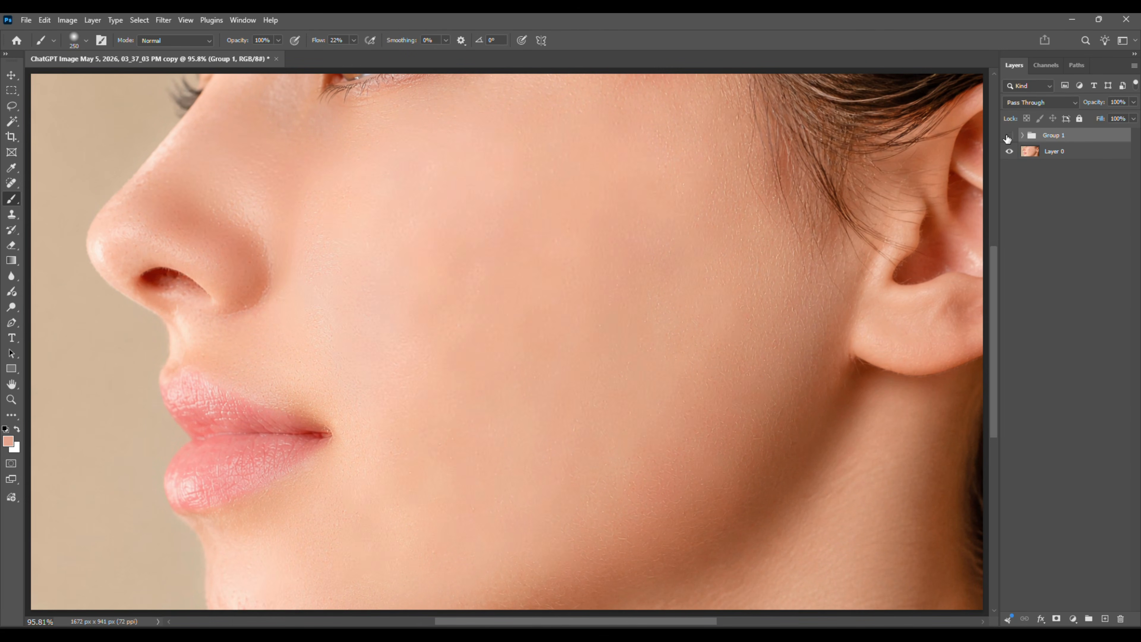
left_click(1008, 135)
left_click(1008, 136)
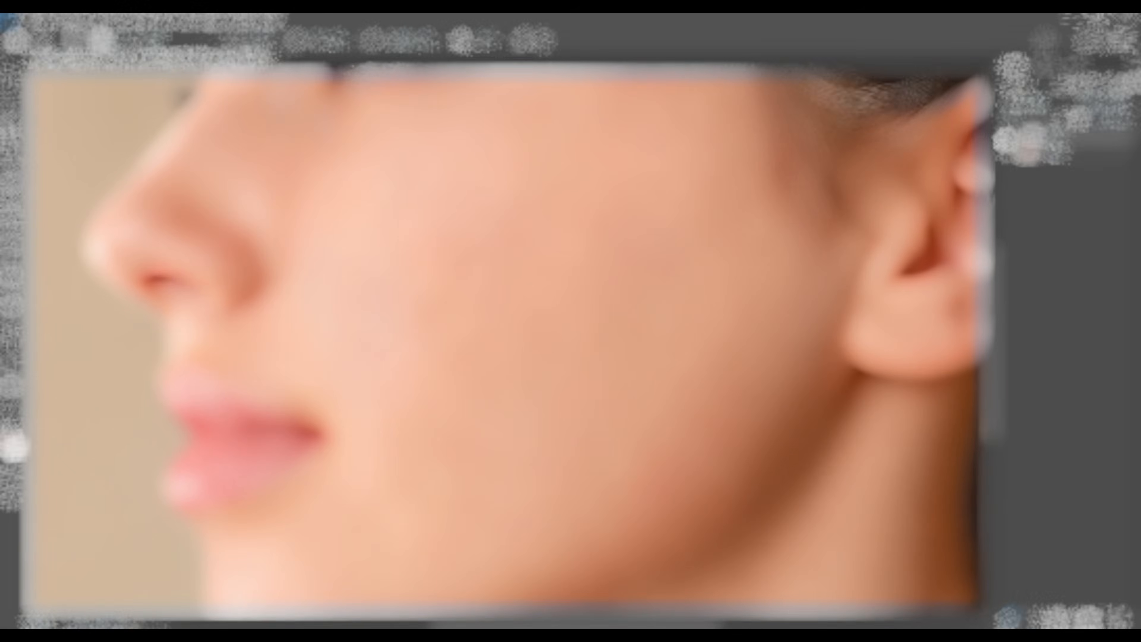